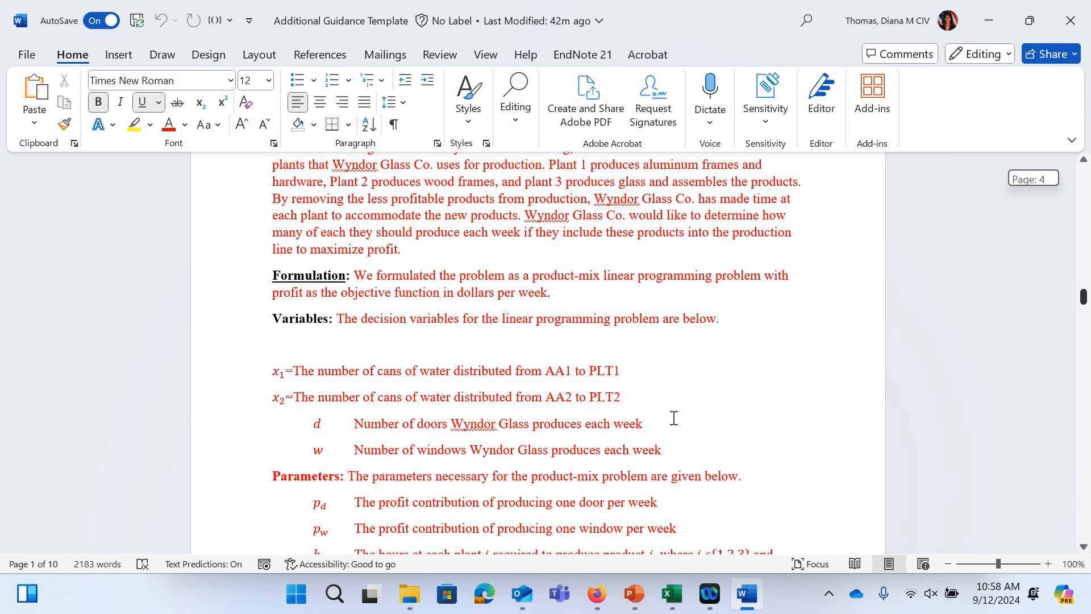
Add a new line below the x₂ variable definition and insert the equation x₃ with 3 as a subscript
left_click(650, 400)
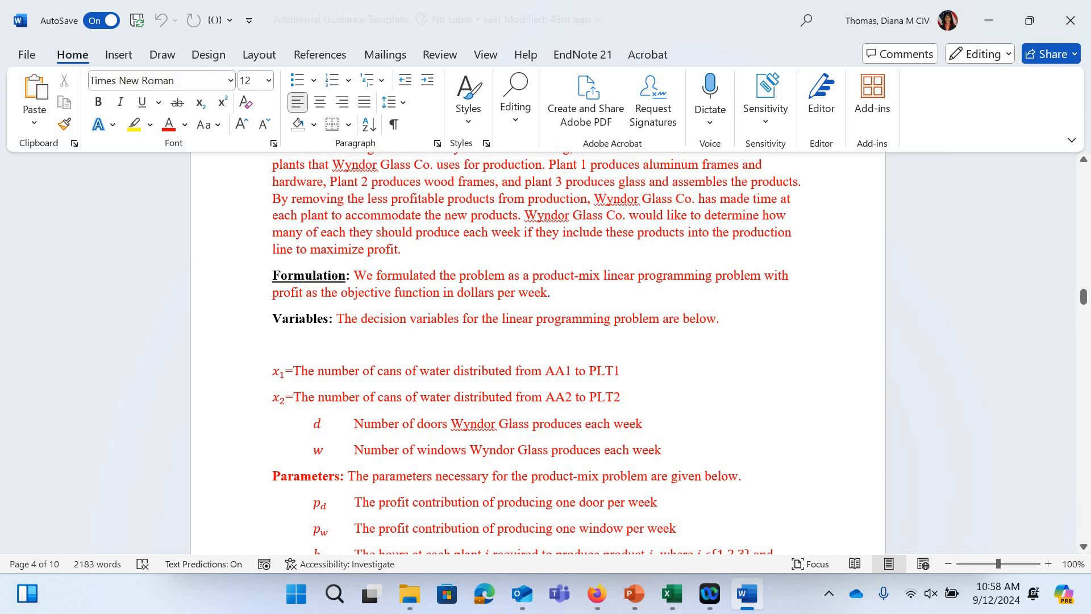
key("Return")
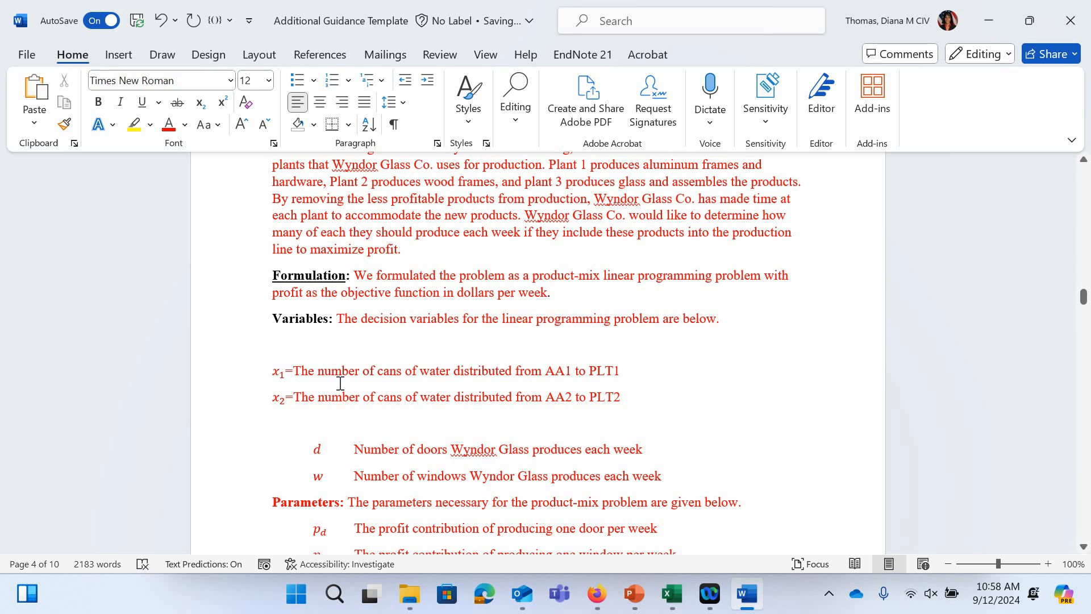
type("X3")
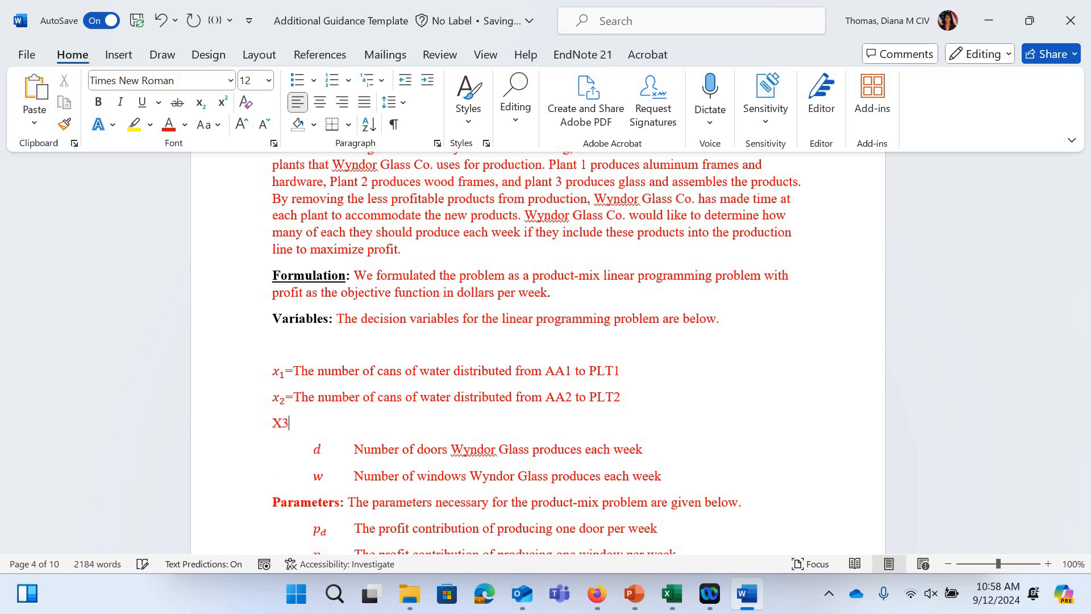
key("BackSpace")
key("BackSpace")
left_click(119, 55)
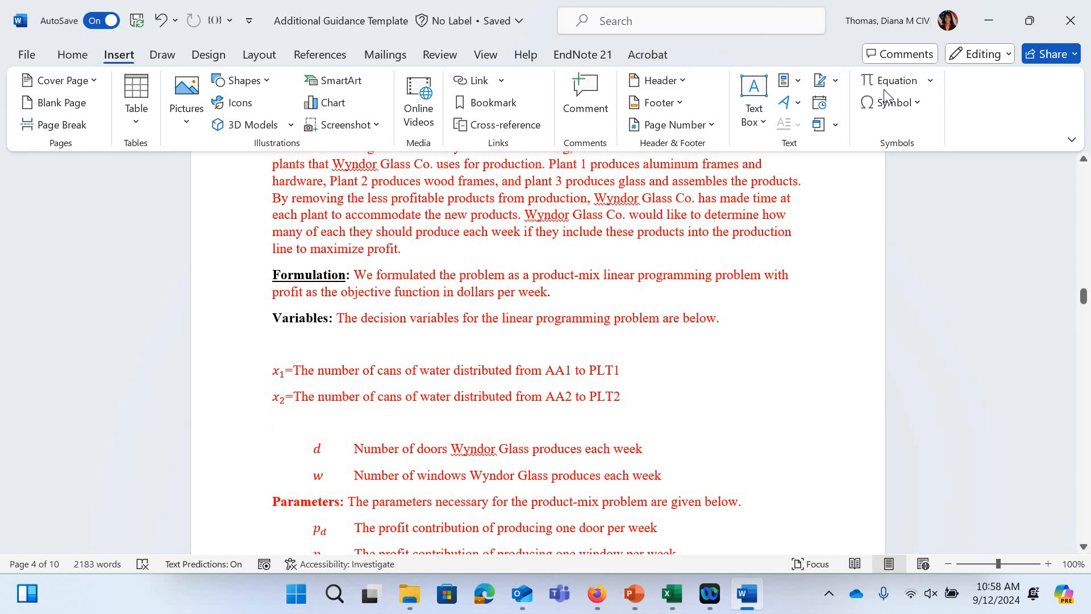
left_click(884, 90)
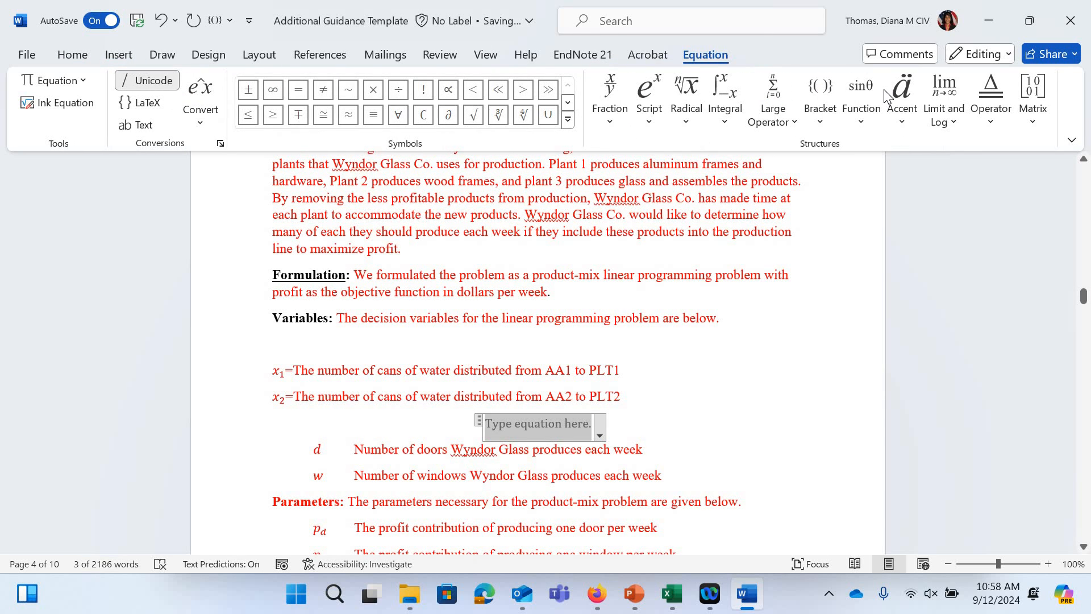
type("x_")
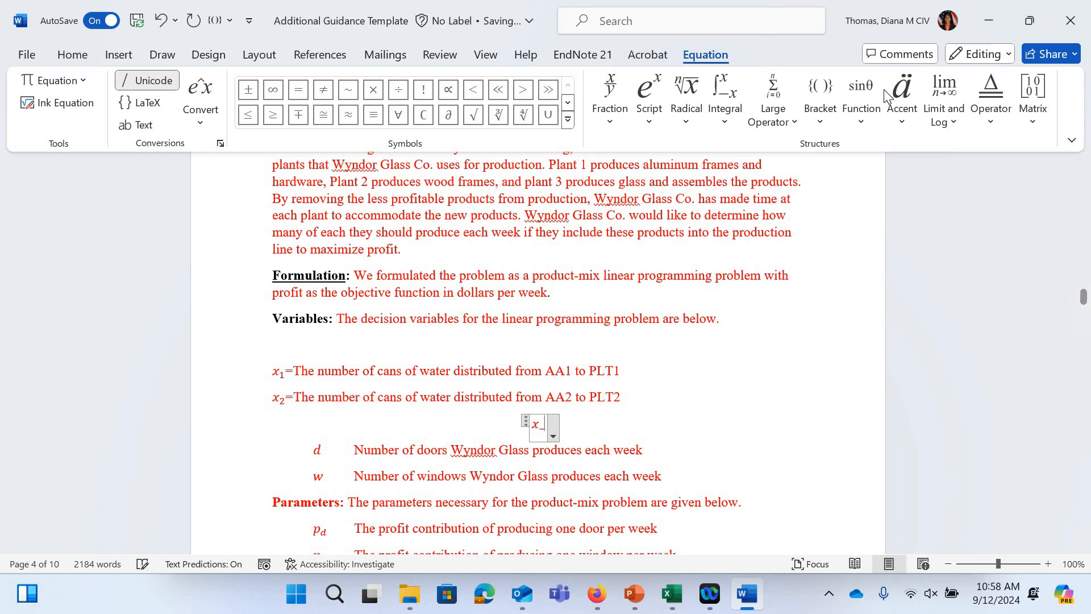
type("3")
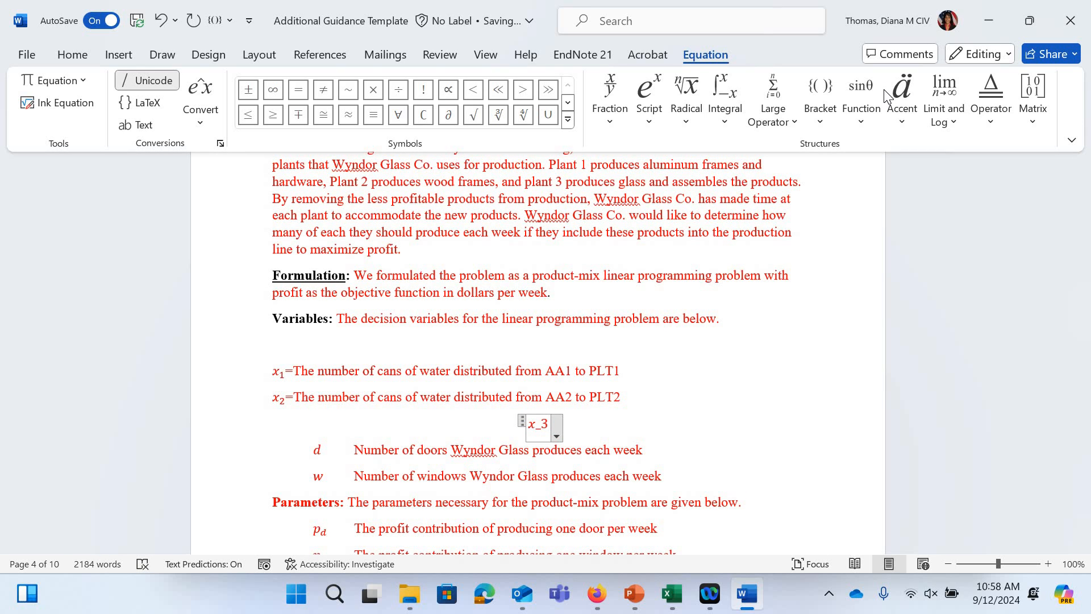
key("space")
key("Right")
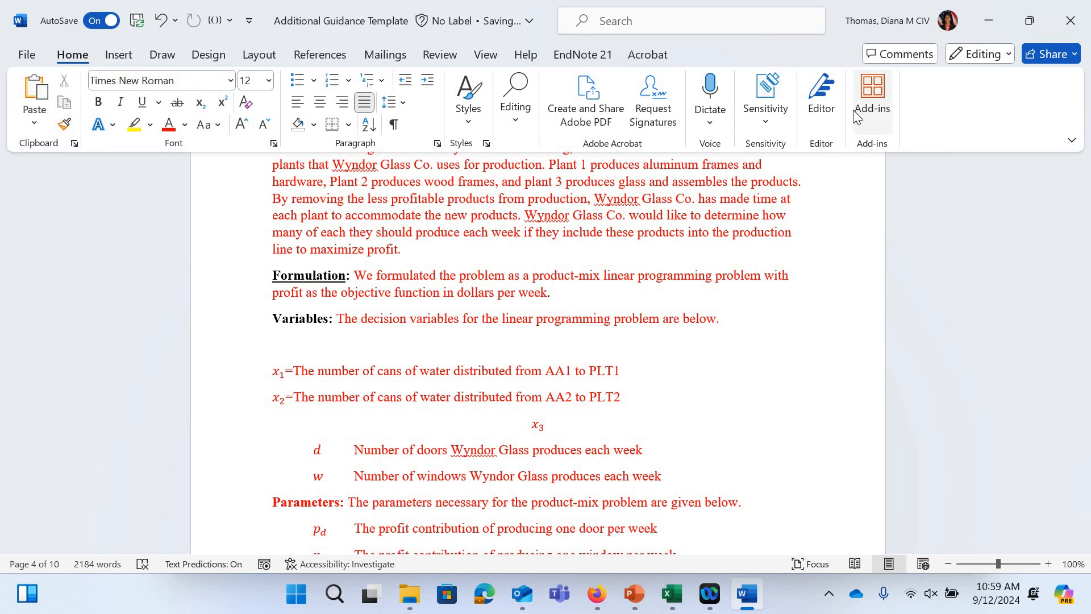
Continue the x₃ line after the equation with the text "=The number of cans of water distributed from AA"
left_click(544, 427)
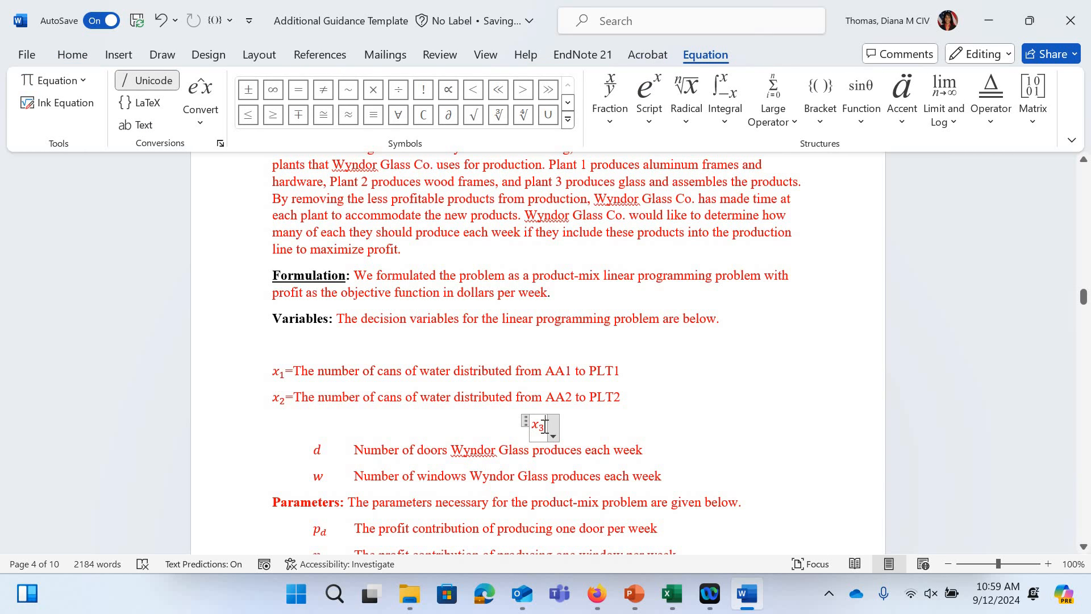
key("Right")
key("Right")
key("Right")
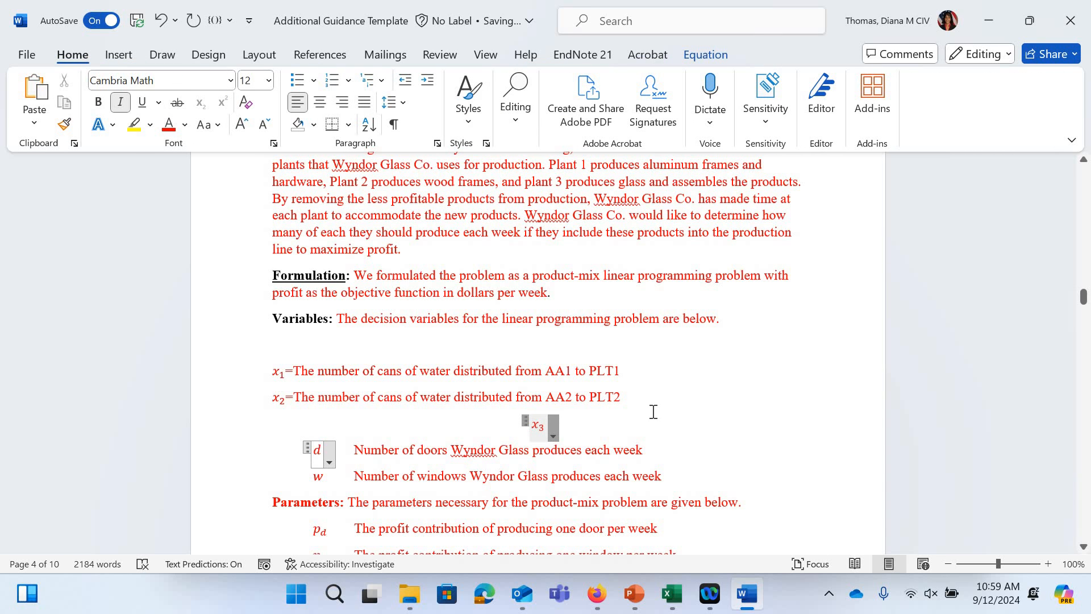
left_click(654, 412)
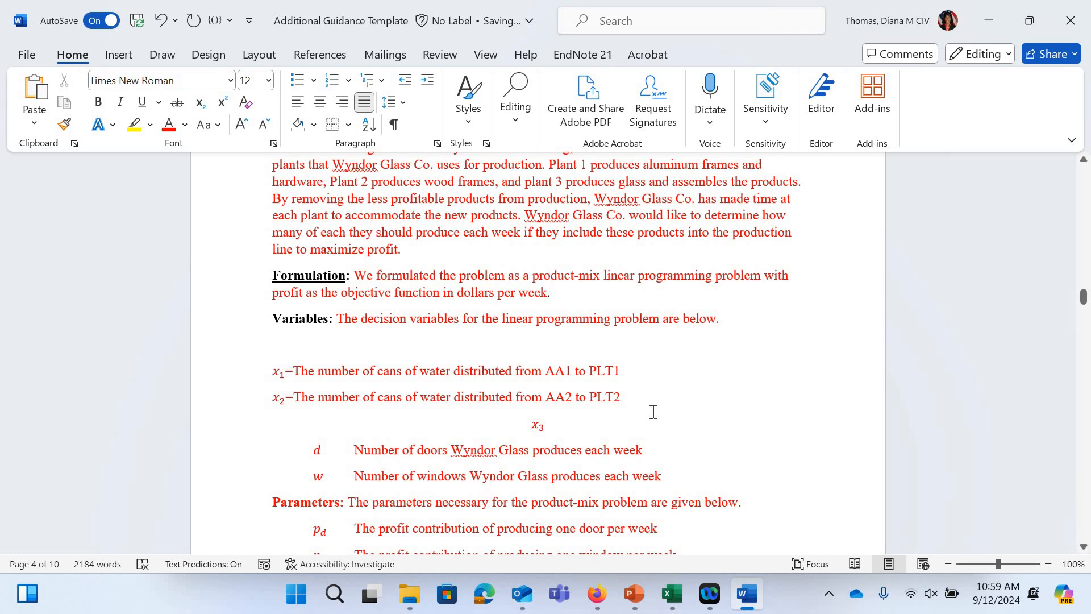
type("=The u")
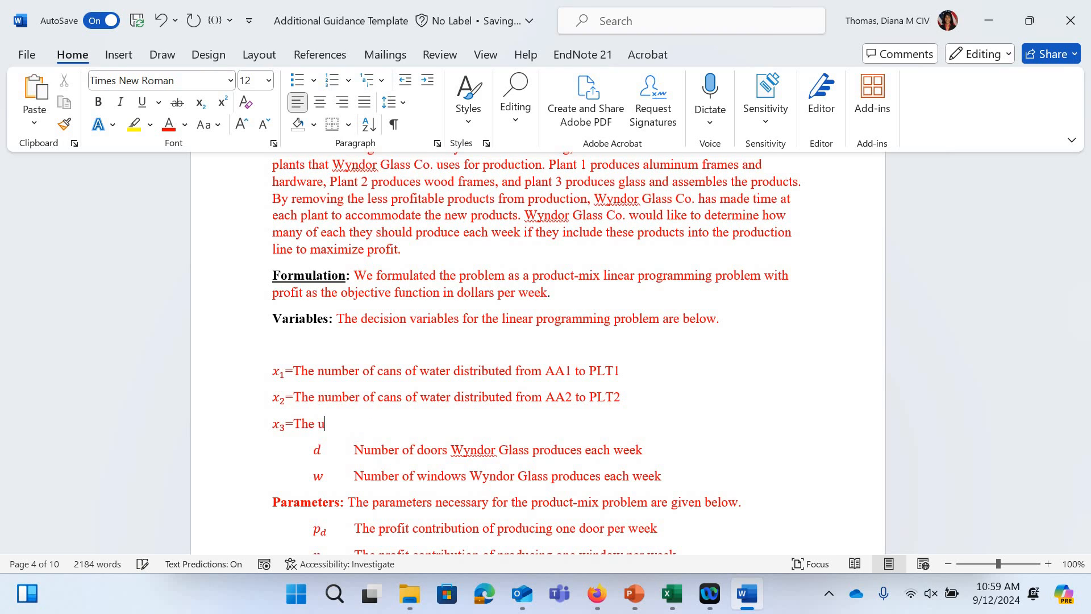
key("BackSpace")
type("number of cans ")
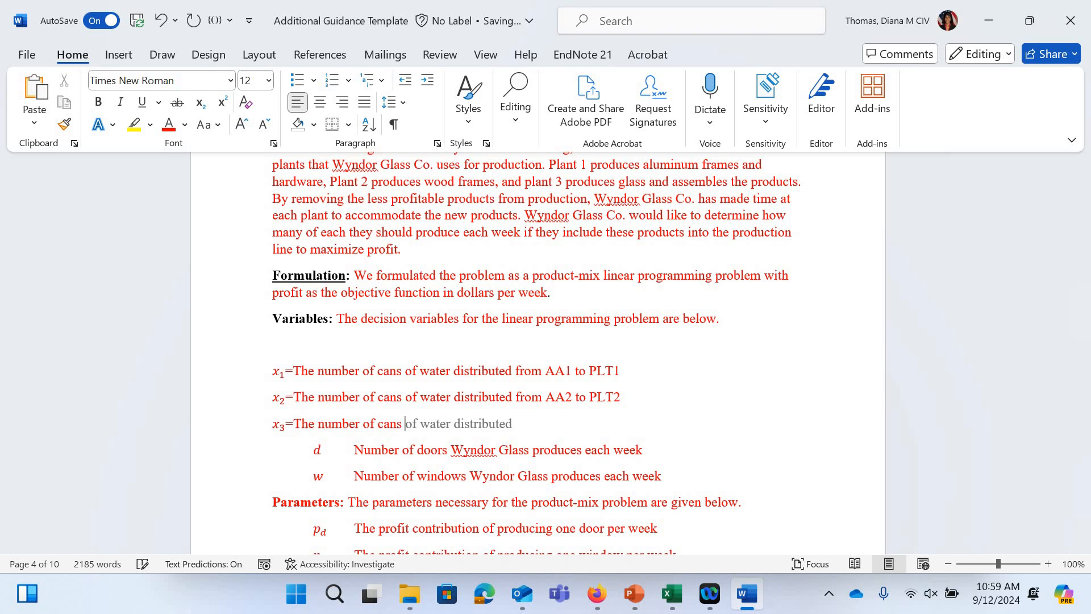
type("of water dis")
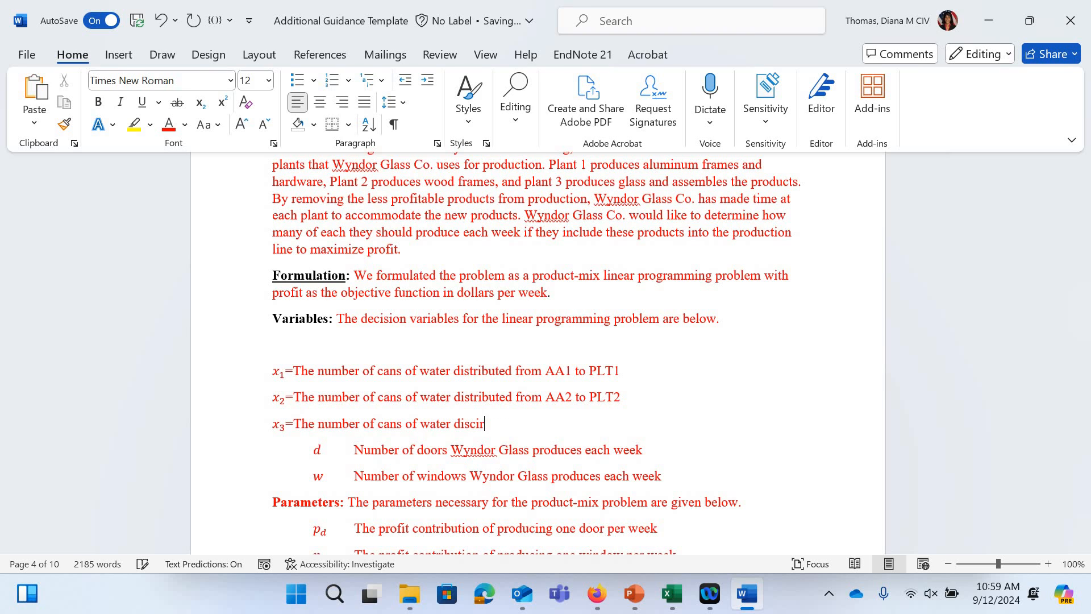
type("tributed from AA")
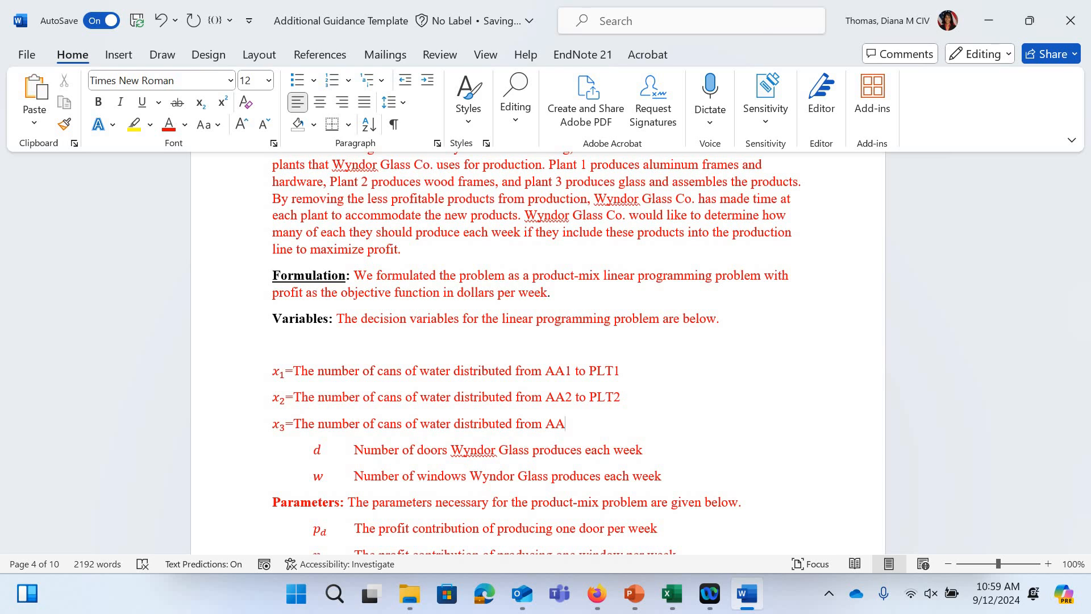
Correct the source in the x₂ definition to AA1 and complete the x₃ definition with "AA1 to PLT3"
left_click(573, 402)
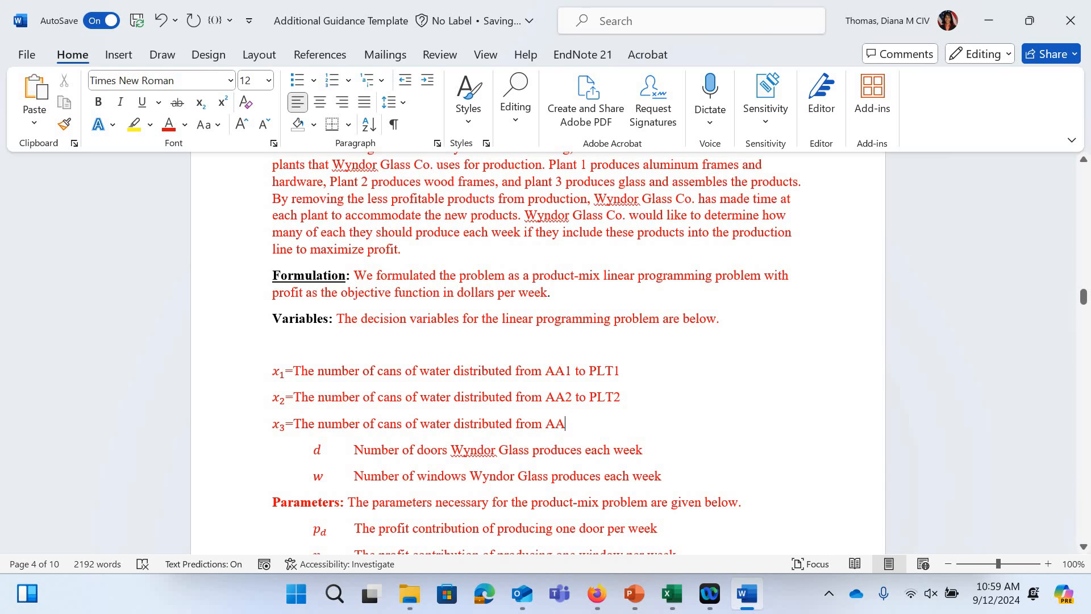
key("BackSpace")
type("1")
type("1 to")
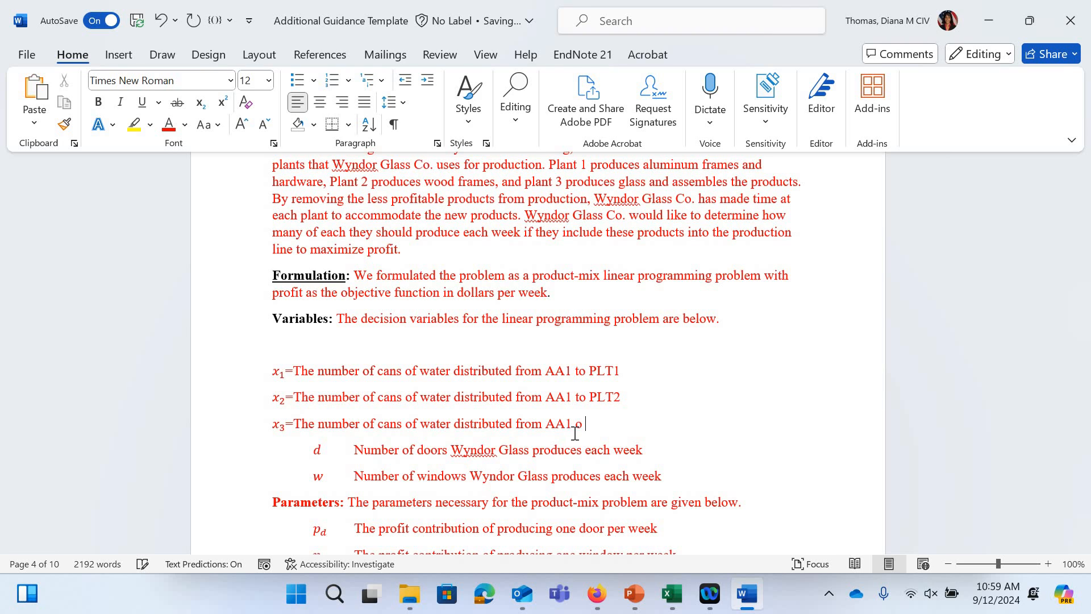
type(" PLT3")
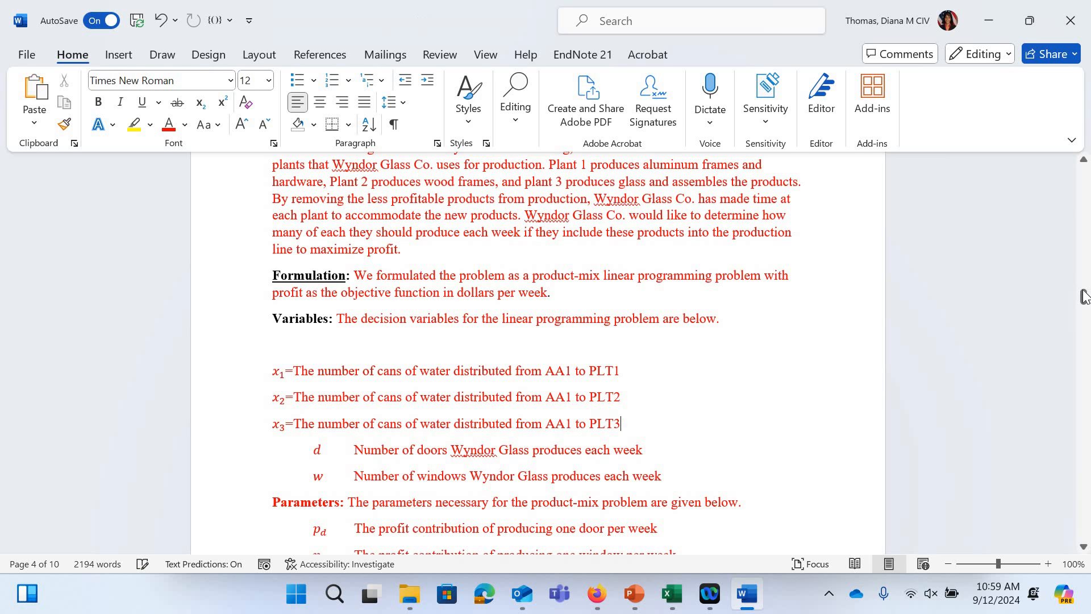
Replace the hyperlinked word at the end of the memorandum's Formulation paragraph with the plain text "here."
left_click_drag(1084, 296, 563, 362)
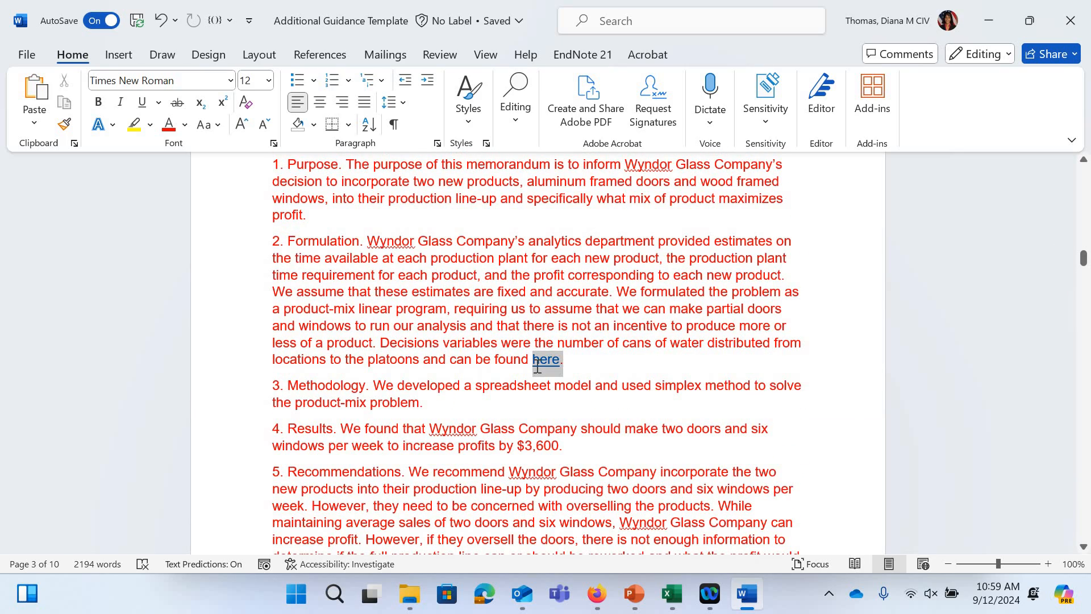
key("Delete")
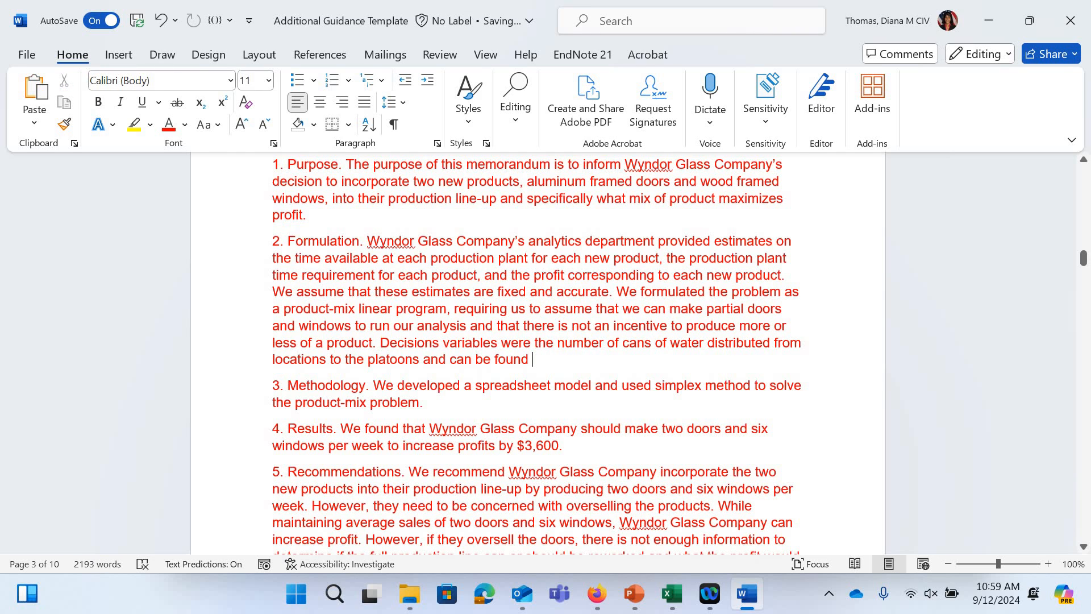
type("her")
key("BackSpace")
type("her")
key("BackSpace")
type("here.")
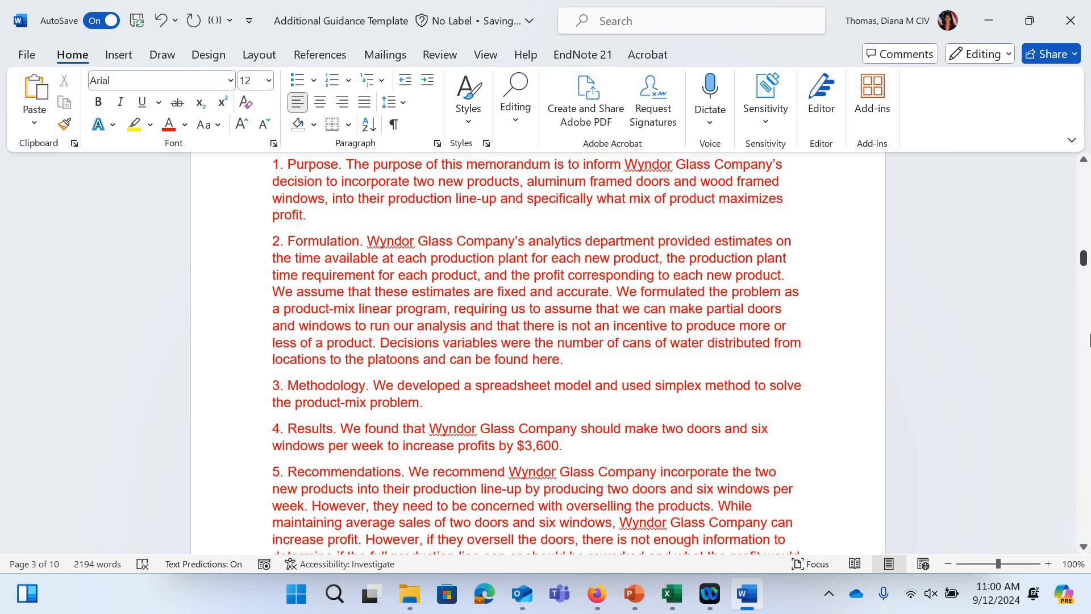
Start a bookmark for the "Define Variables:" heading of item 4
left_click_drag(1083, 258, 1086, 399)
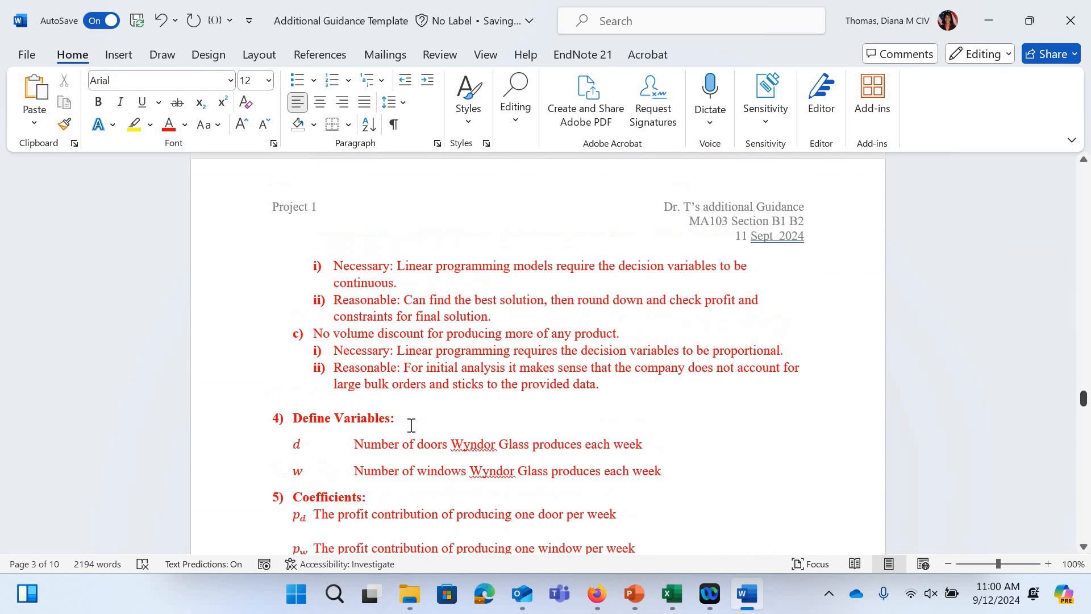
triple_click(294, 428)
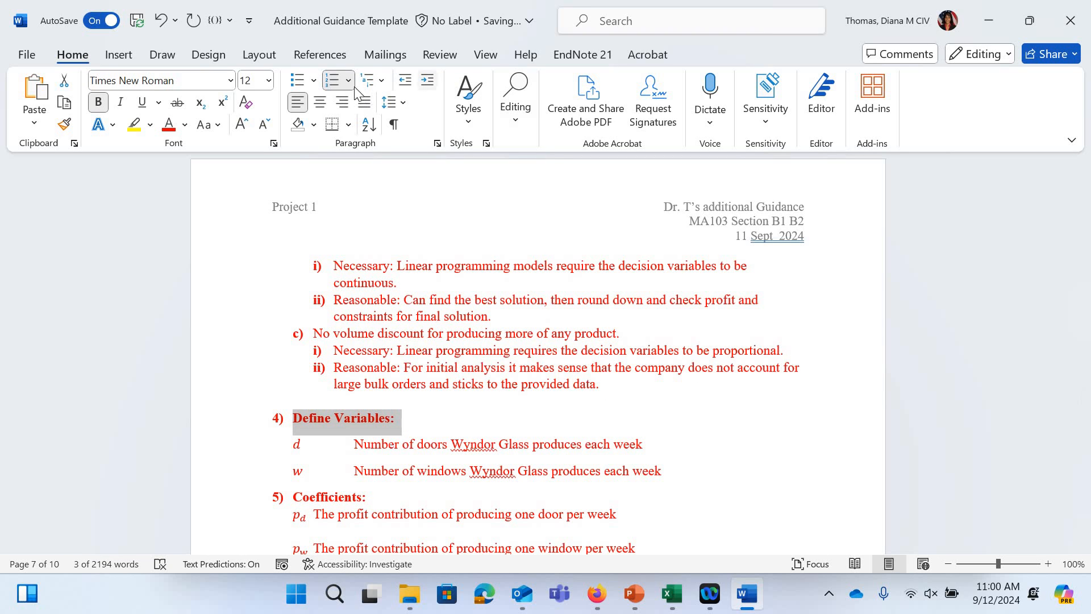
left_click(127, 55)
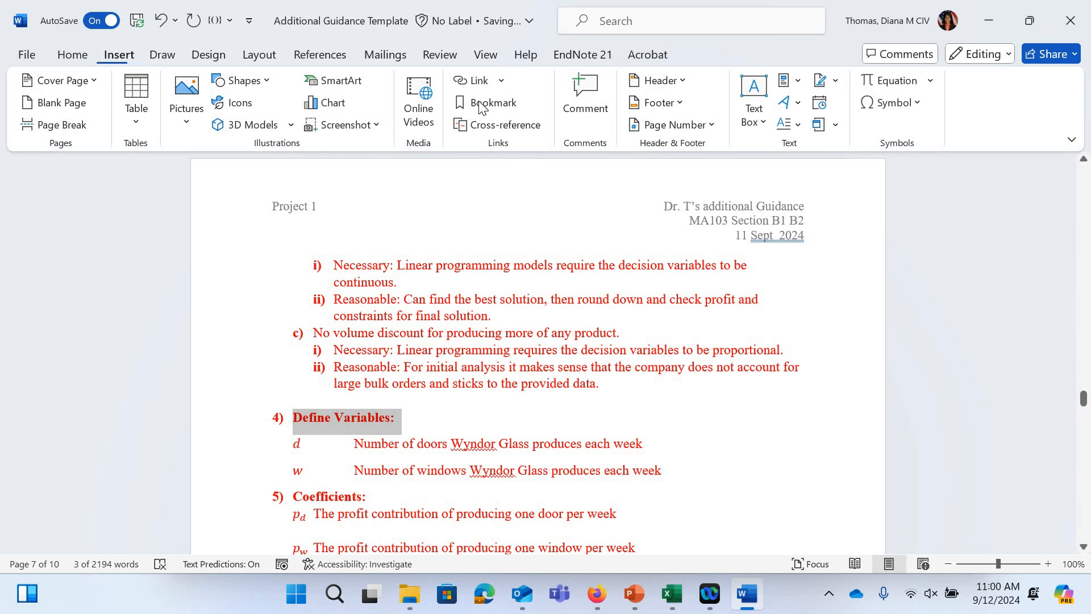
left_click(480, 104)
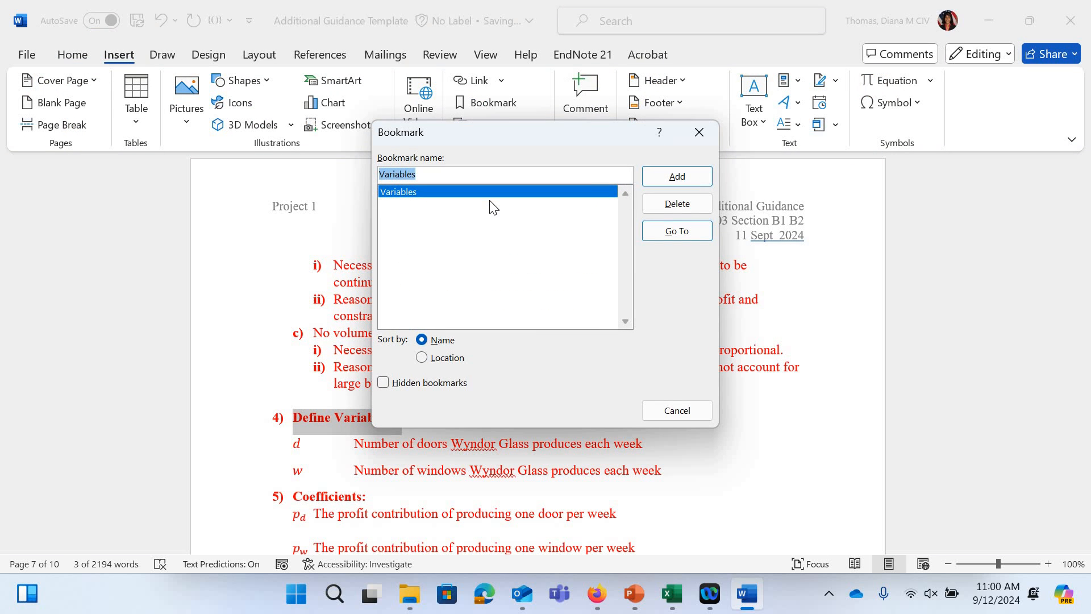
type("Va")
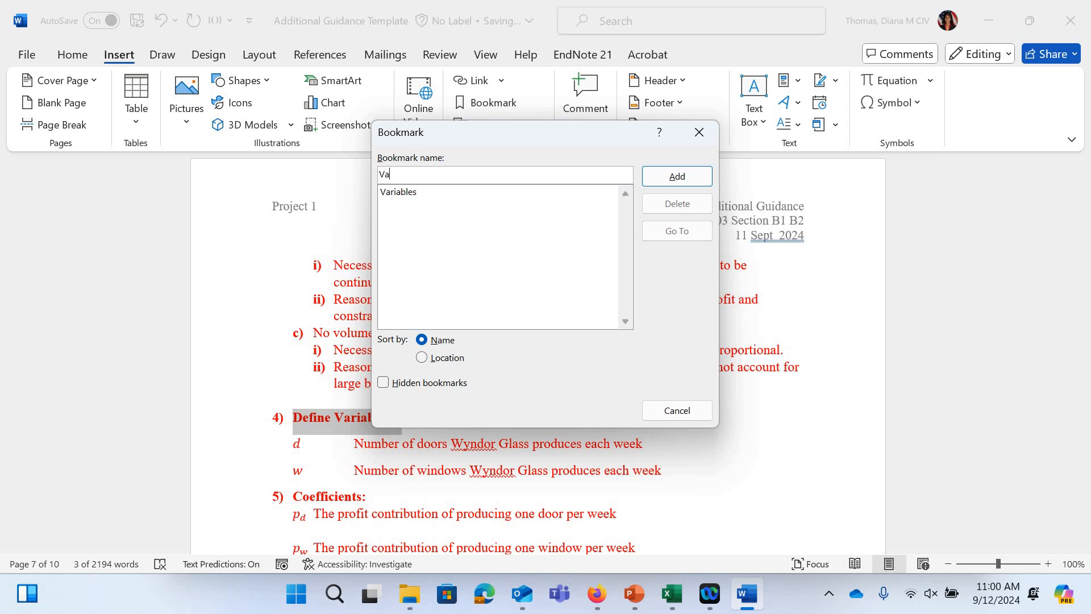
type("riables")
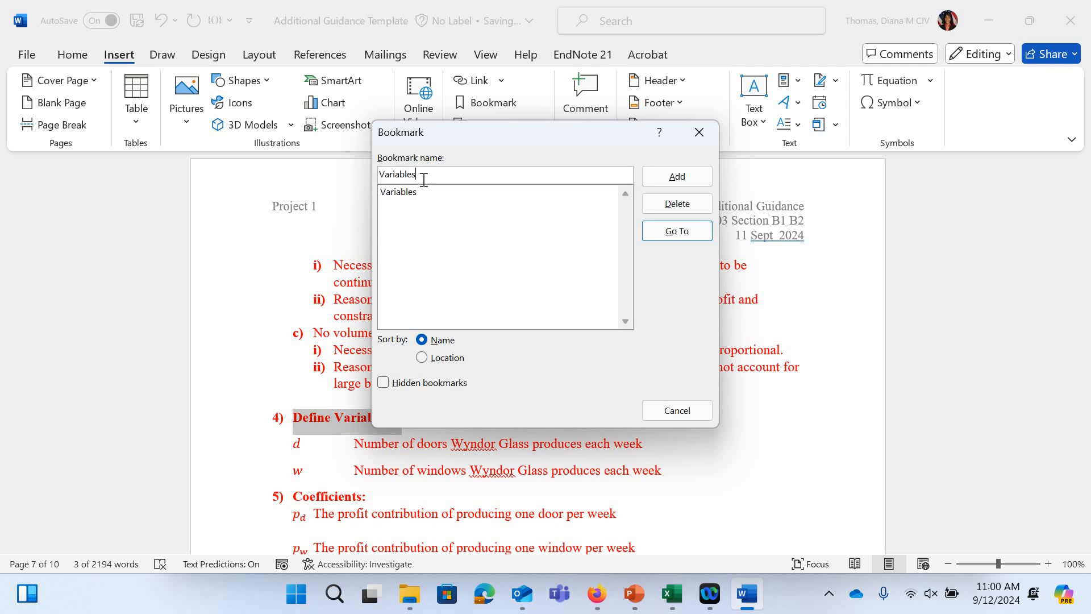
key("BackSpace")
key("BackSpace")
key("BackSpace")
key("BackSpace")
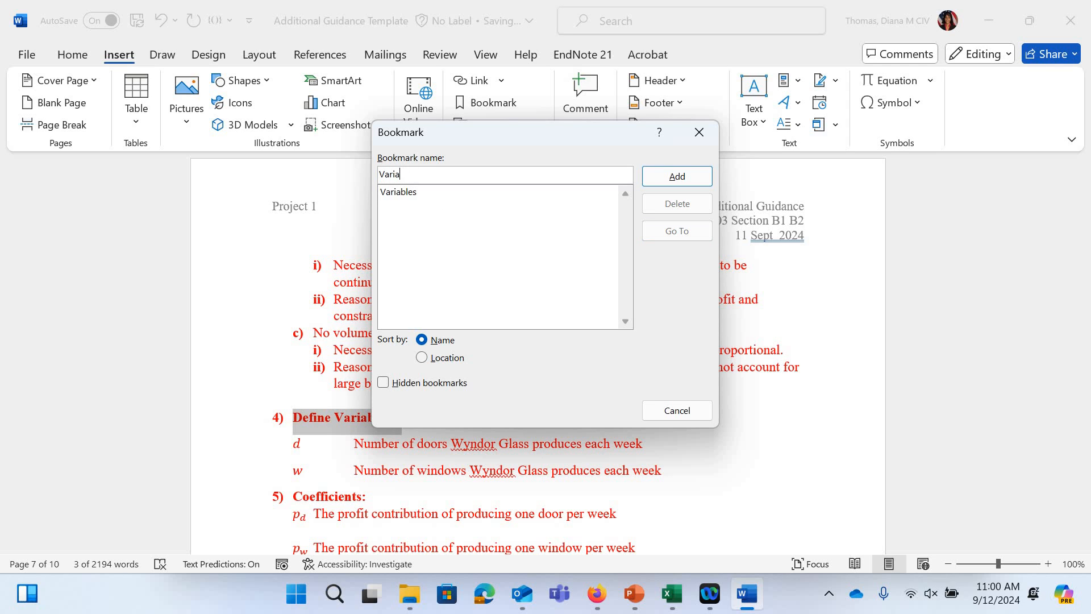
key("BackSpace")
key("BackSpace")
Name the bookmark NewVariables and add it to the selected heading
type("NewVarai")
key("BackSpace")
key("BackSpace")
type("iables")
key("Return")
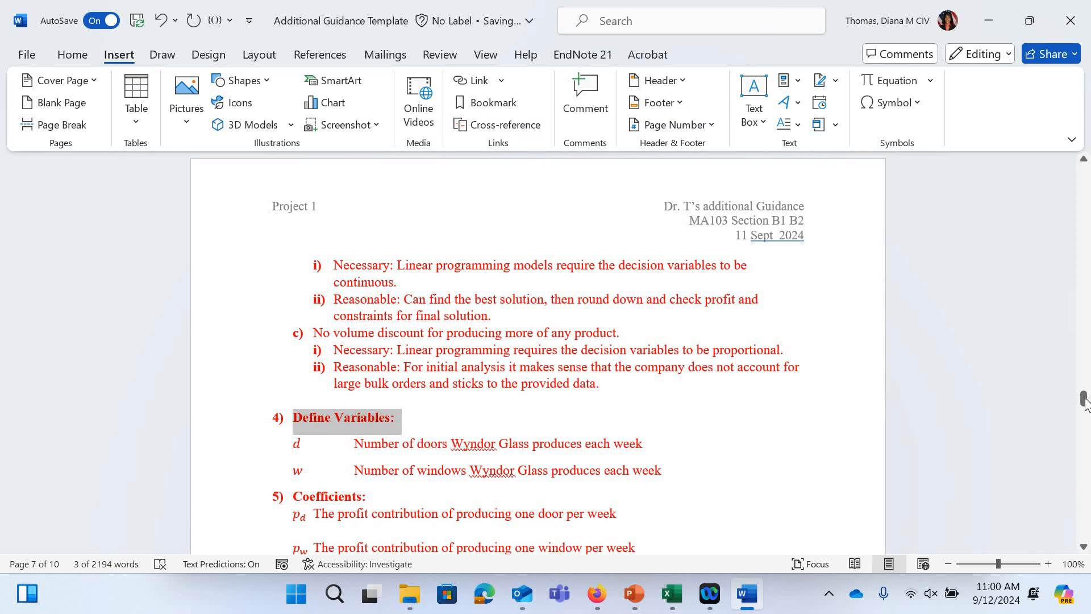
Link the word "here" at the end of the memorandum's Formulation paragraph to the NewVariables bookmark in this document
left_click_drag(1084, 403, 1064, 308)
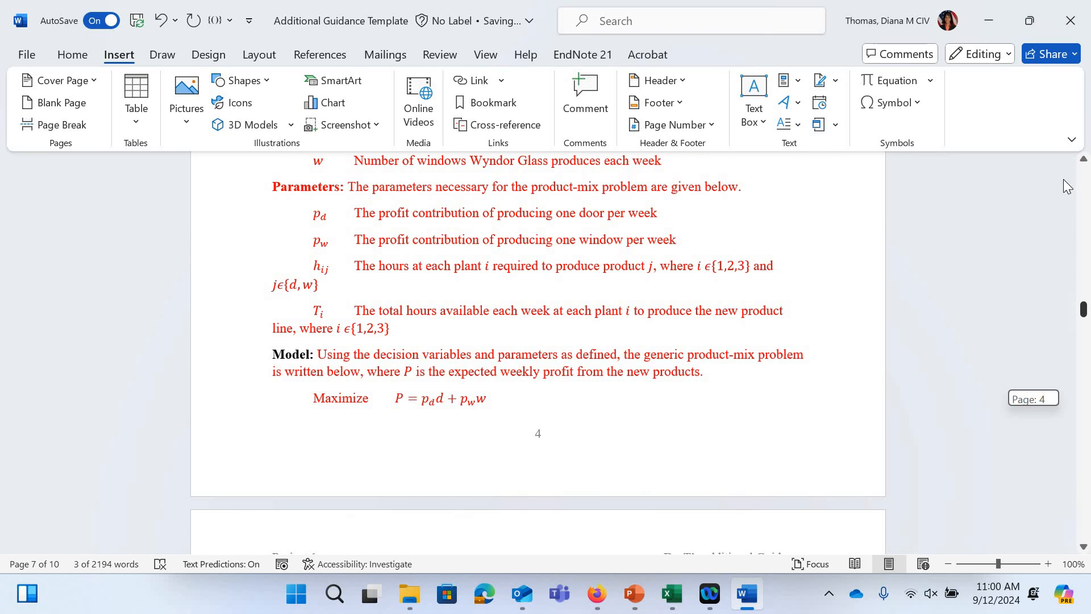
left_click_drag(1067, 187, 1082, 269)
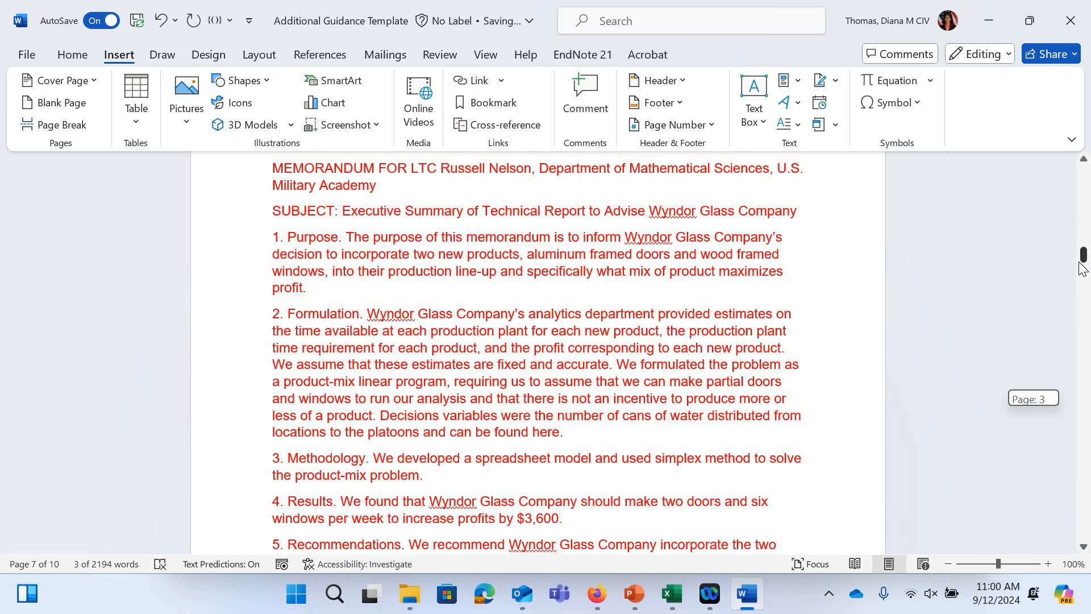
scroll(536, 295, "up", 1)
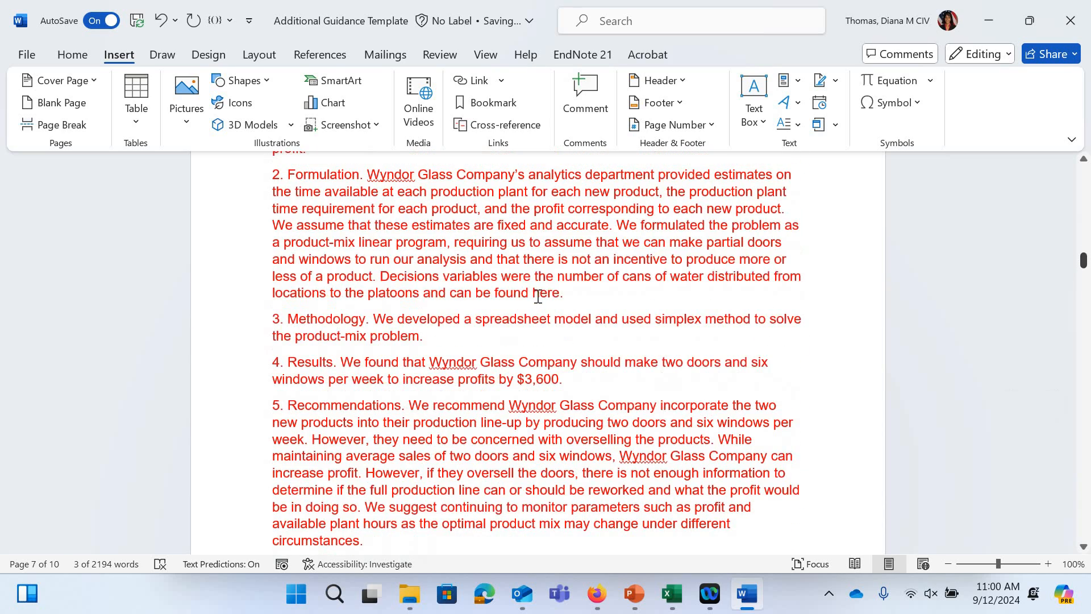
left_click(536, 293)
double_click(557, 295)
right_click(557, 295)
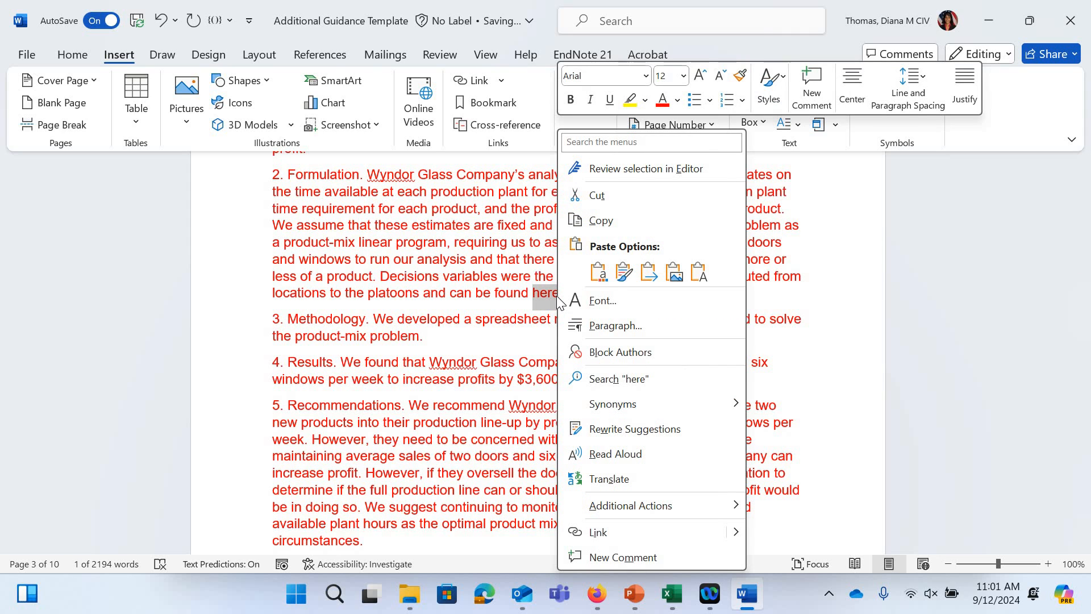
left_click(603, 534)
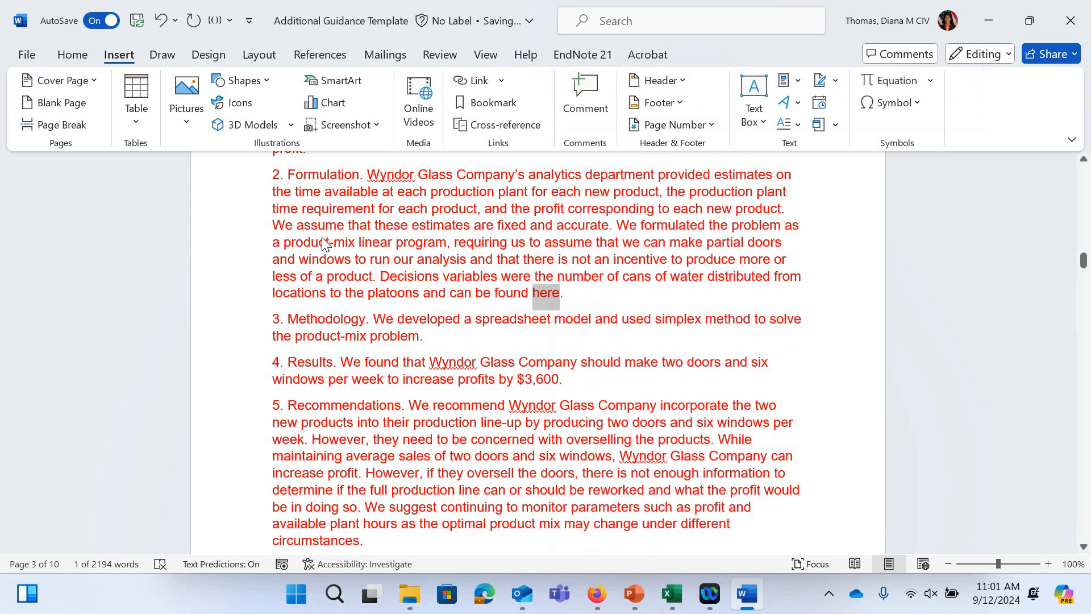
left_click(304, 244)
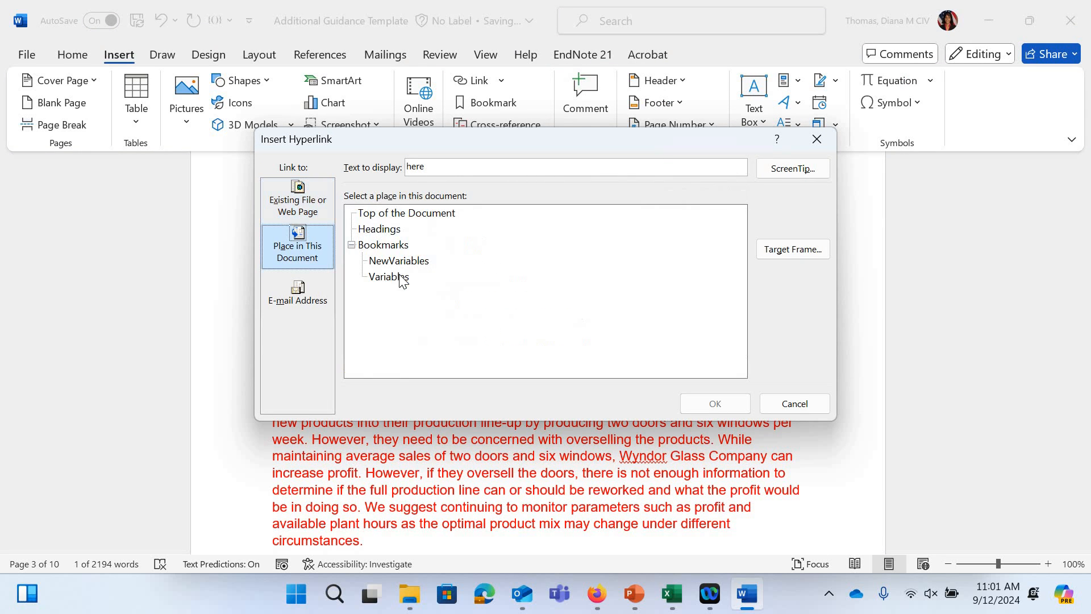
left_click(399, 262)
left_click(713, 405)
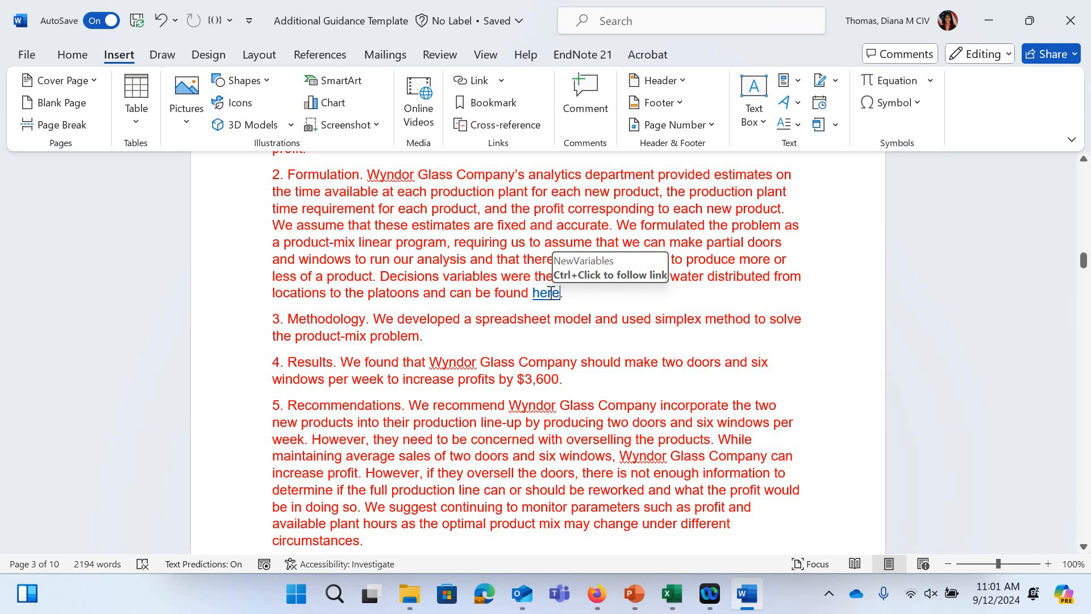
Follow the "here" link and add "Go Back to the Executive Summary" after the "Define Variables:" heading of item 4
left_click(551, 292, "ctrl")
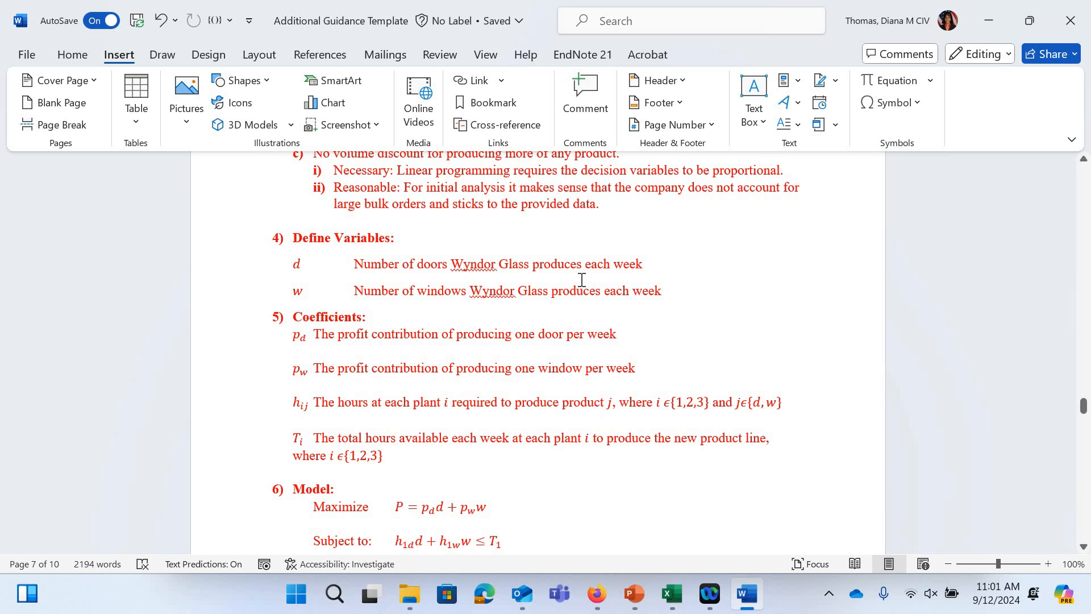
left_click(469, 238)
type("G")
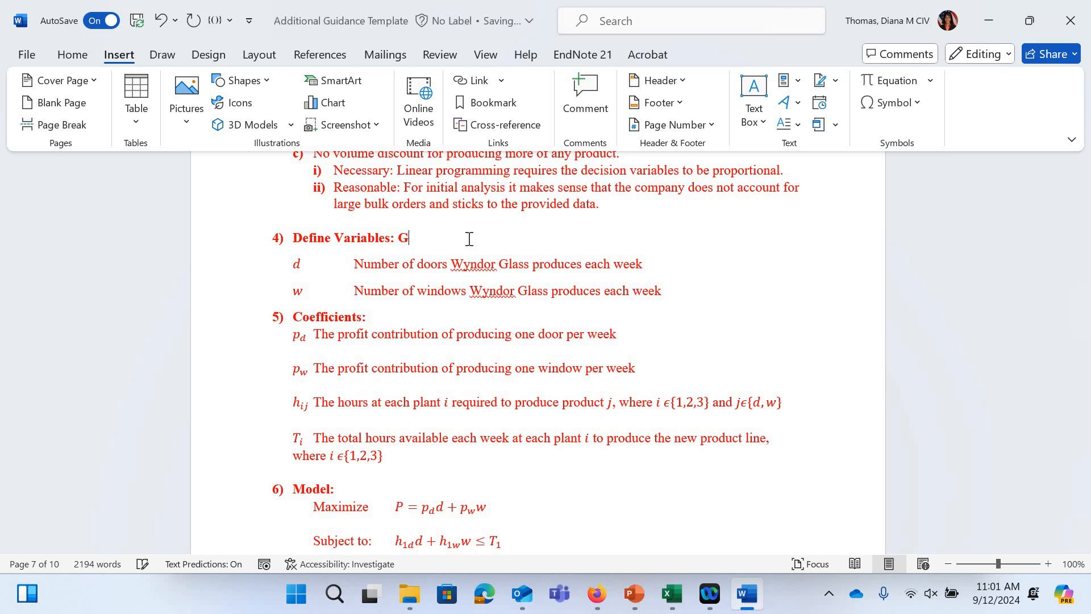
type("o Back to")
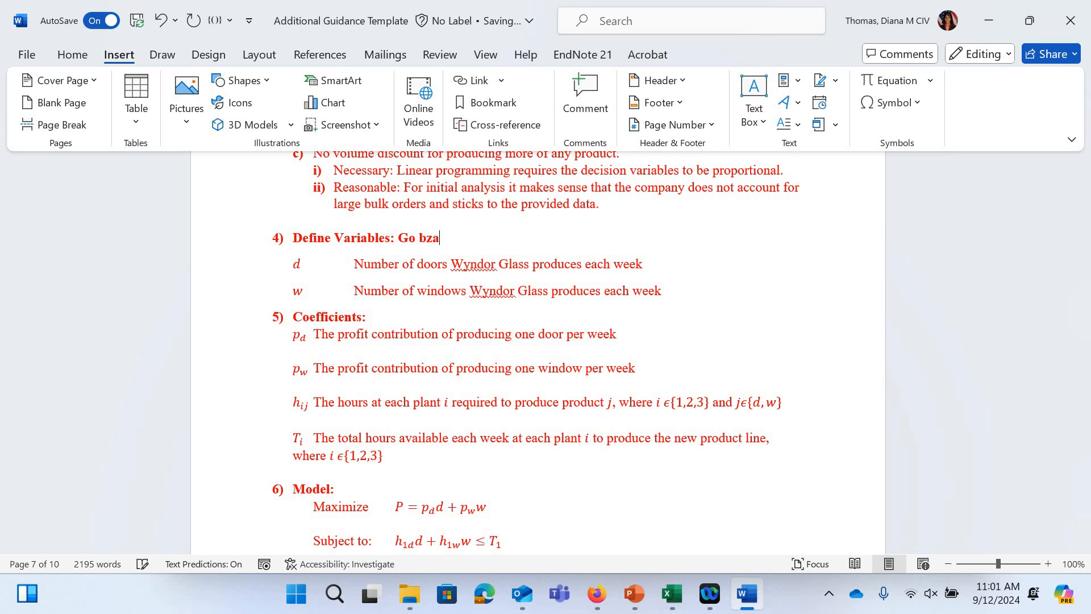
type(" the Executiv")
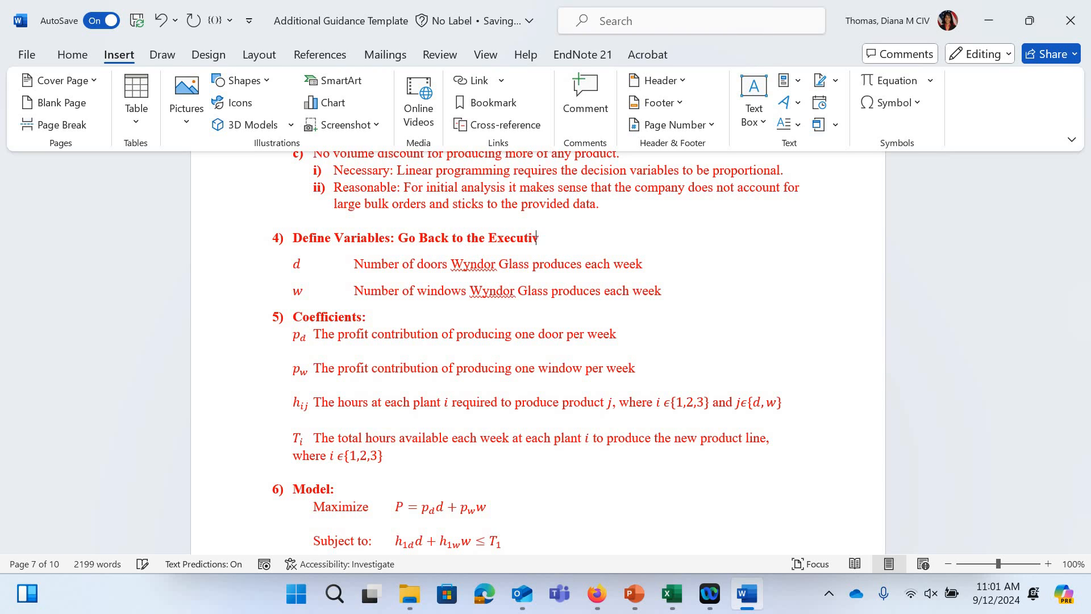
type("e Summary")
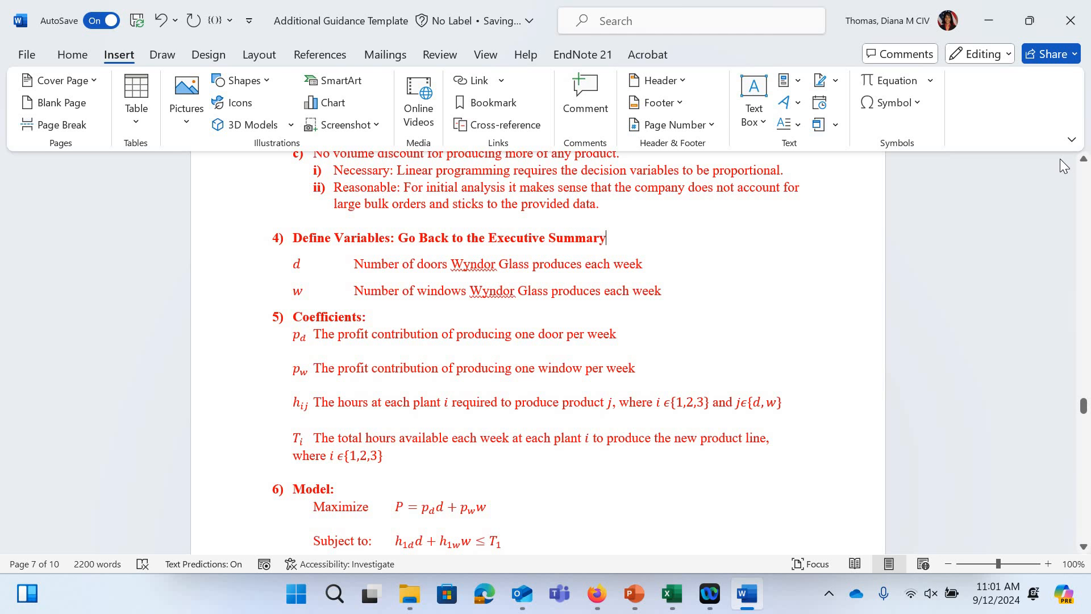
Bookmark the "MA103-SECTION A1" line at the start of the executive summary memorandum as ExecutiveSummary
left_click_drag(1083, 405, 1078, 248)
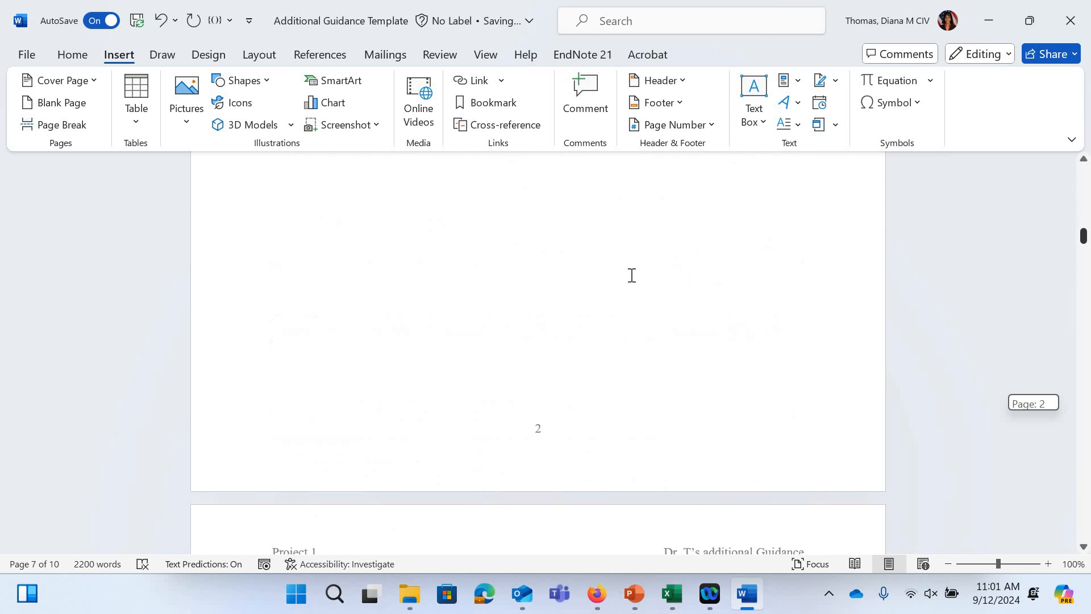
scroll(632, 275, "down", 6)
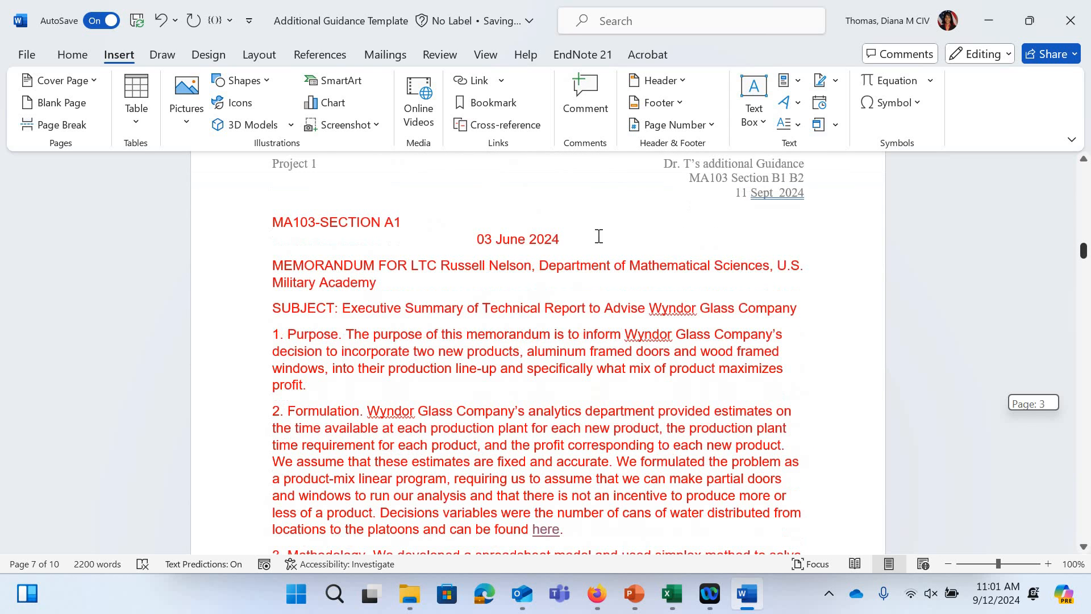
left_click(274, 226)
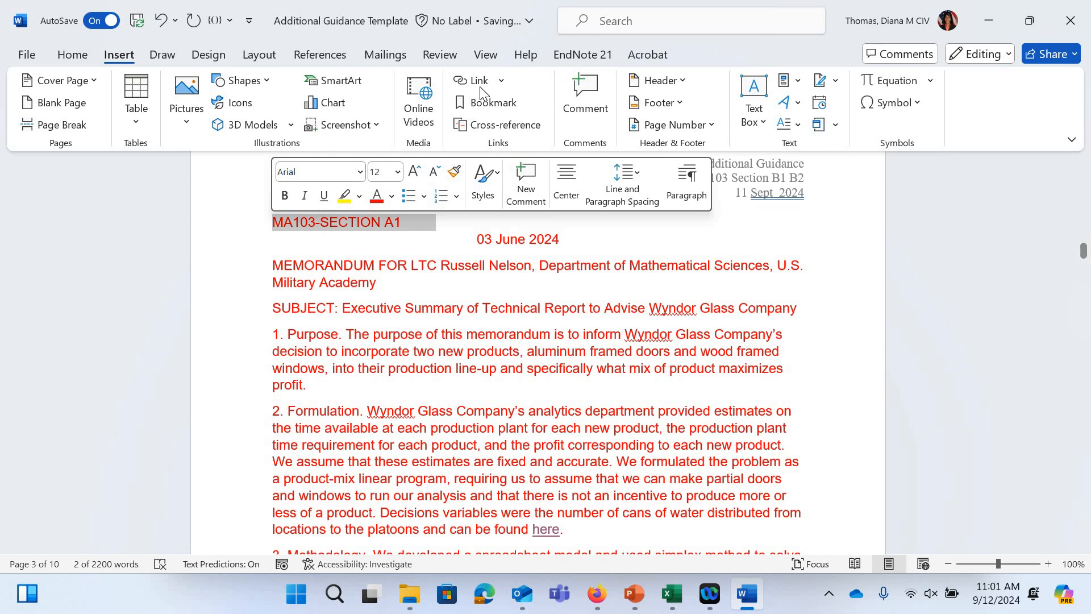
left_click(483, 103)
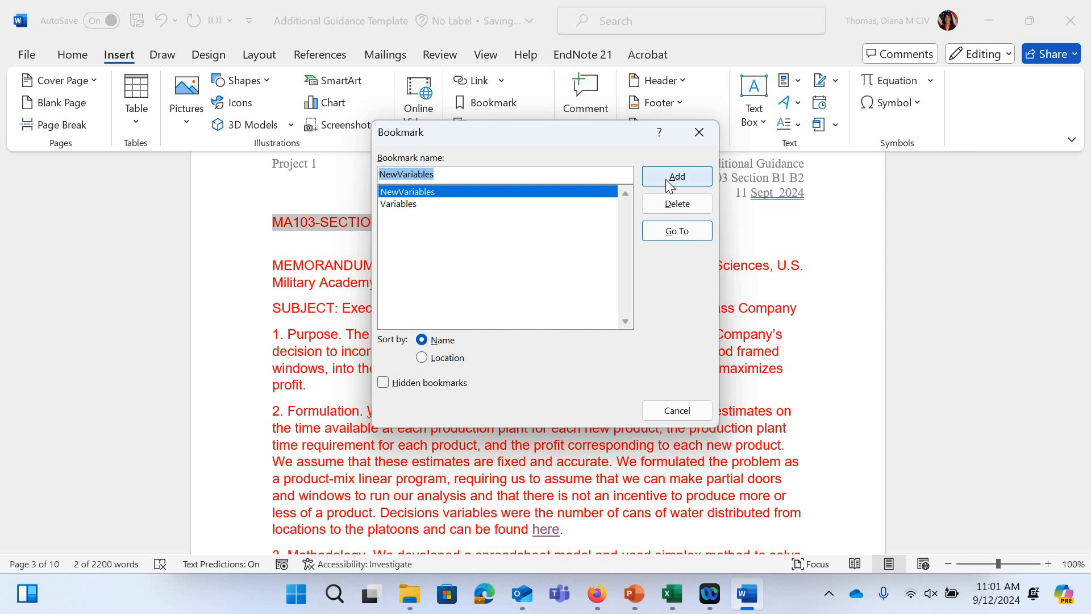
left_click(666, 176)
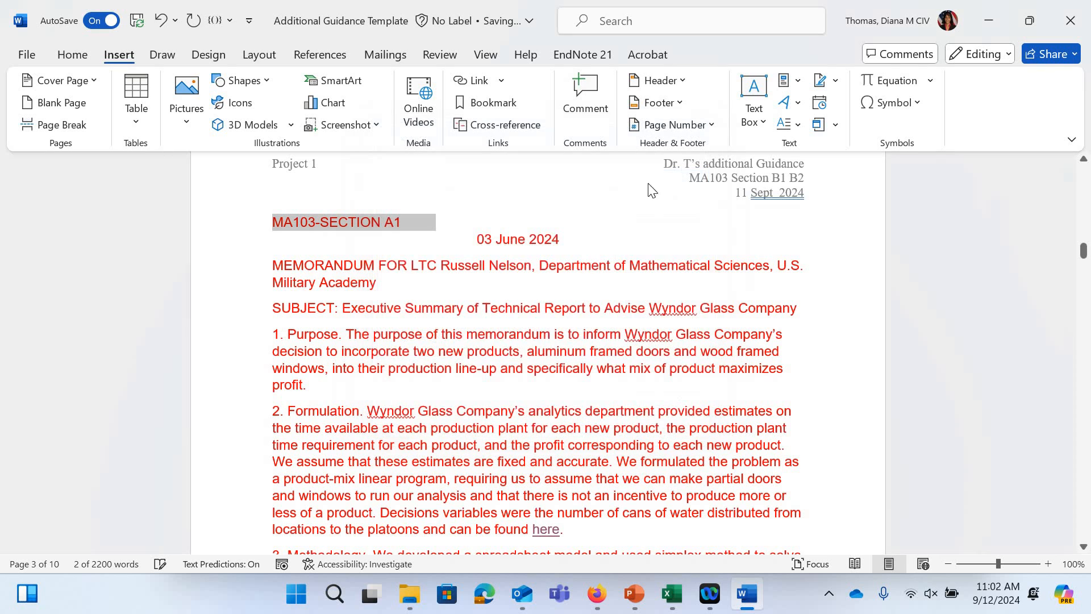
left_click(476, 102)
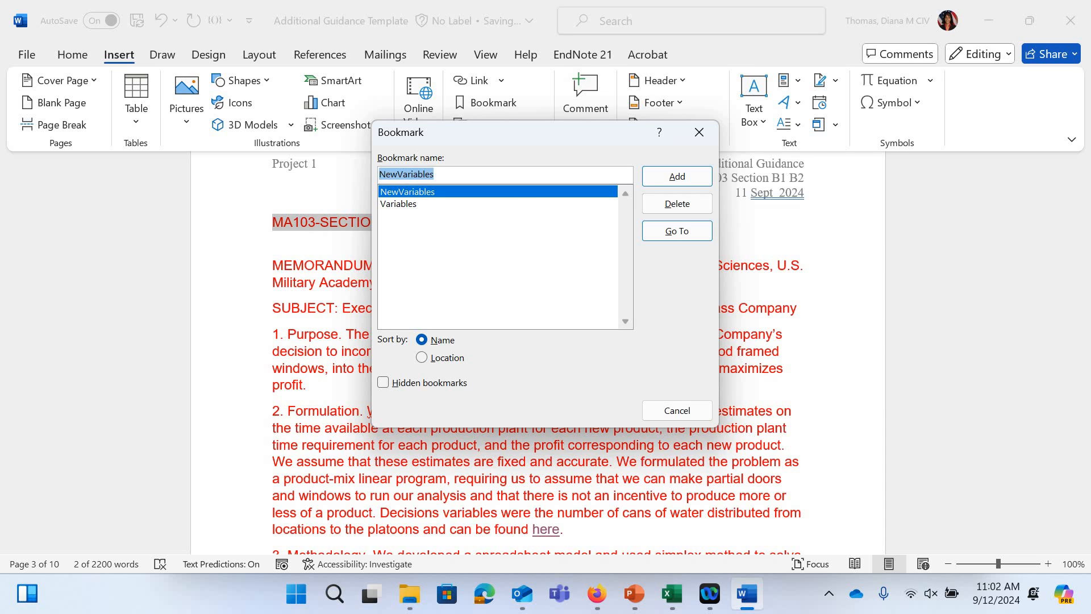
type("ExecutiveSummary")
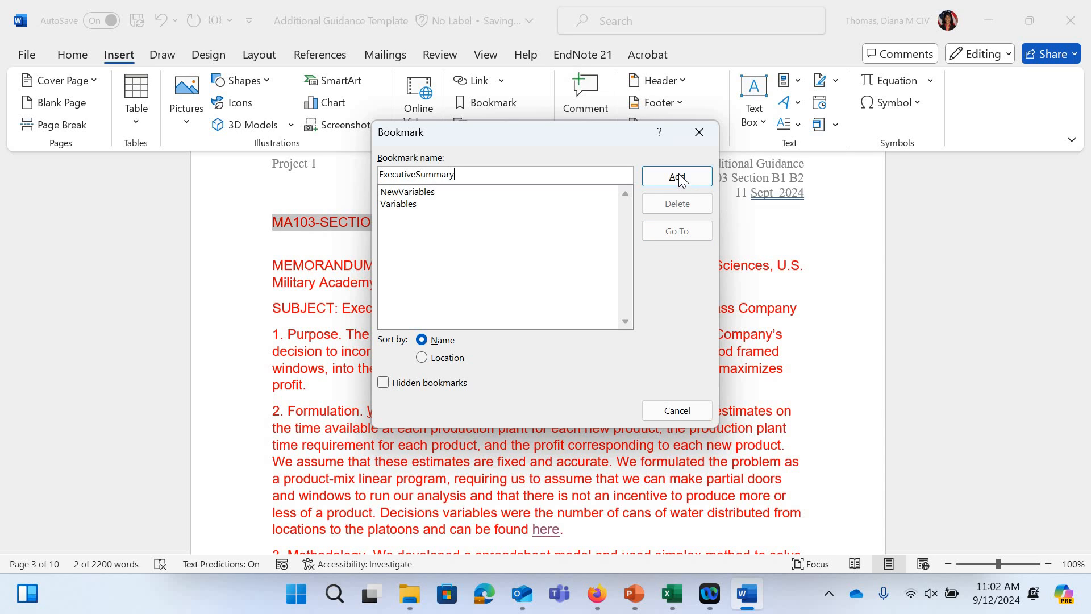
key("Return")
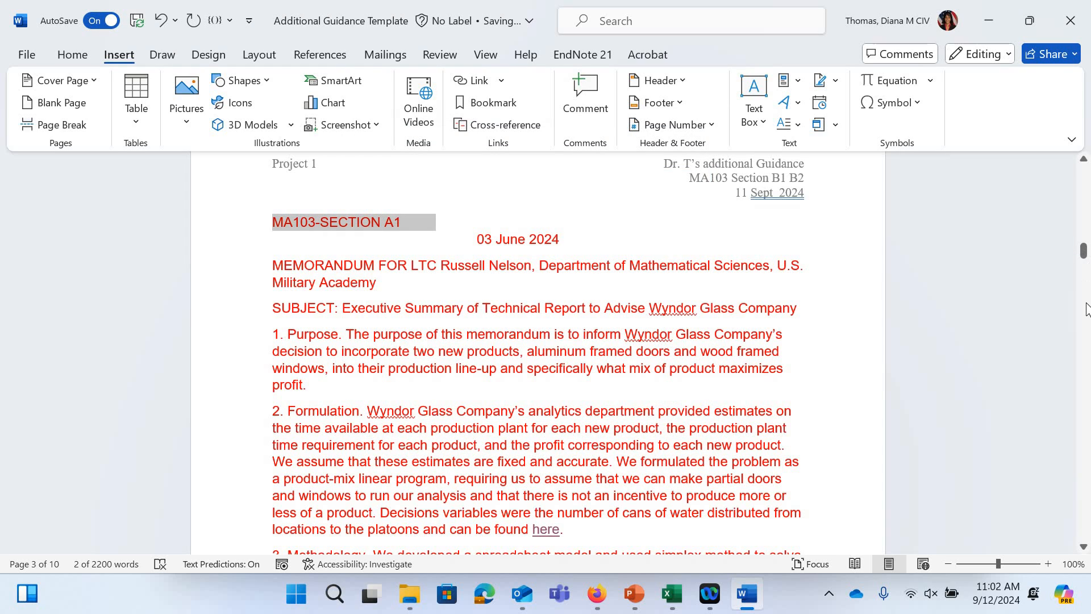
Return to item 4 and select the text "Go Back to the Executive Summary" after its heading
left_click_drag(1083, 251, 1087, 296)
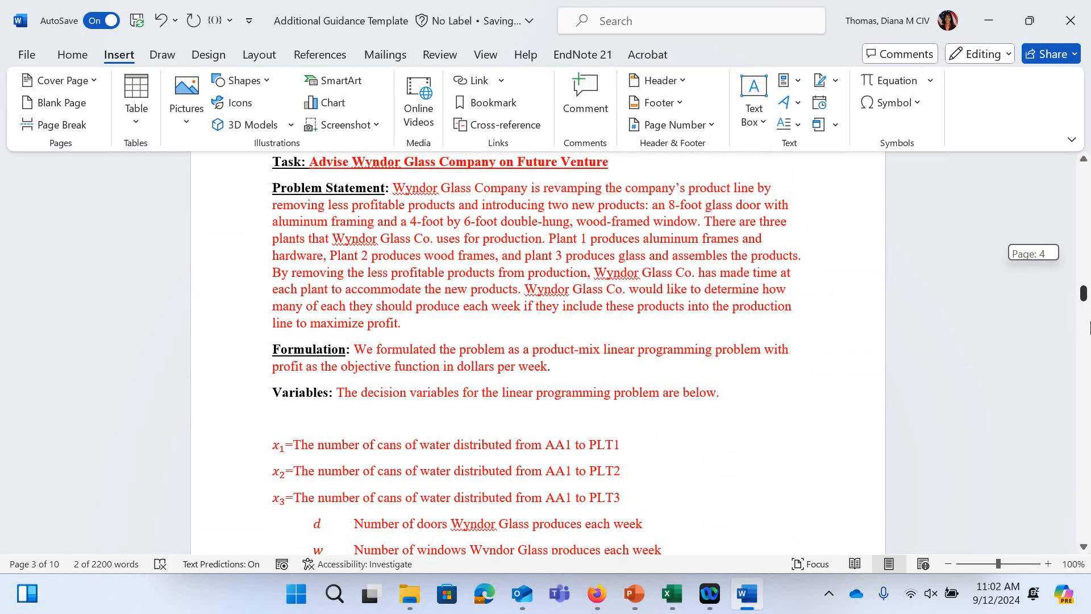
left_click_drag(1089, 342, 652, 454)
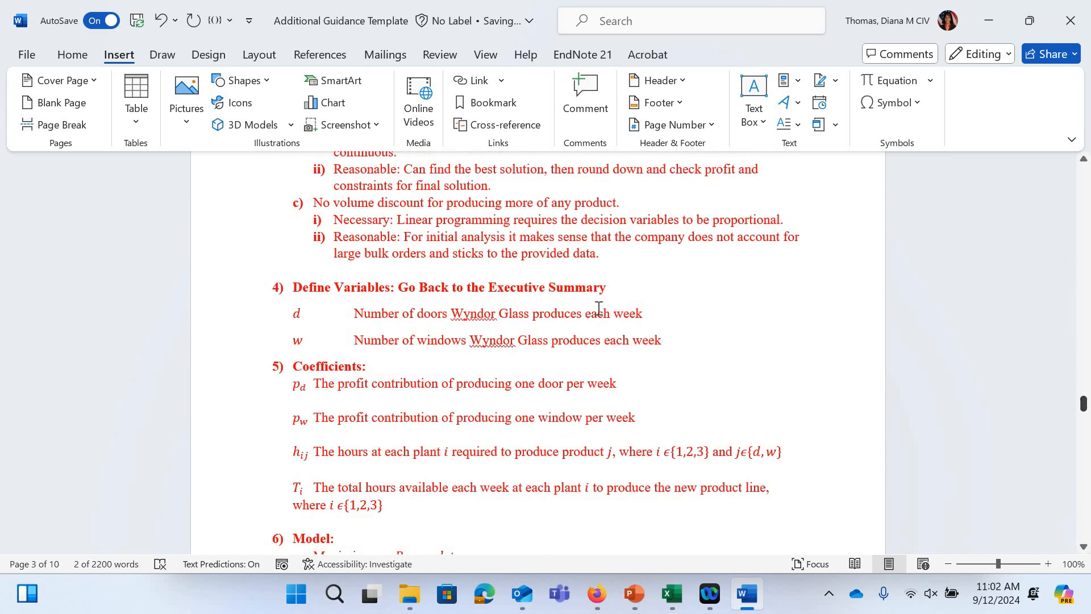
left_click_drag(606, 288, 401, 288)
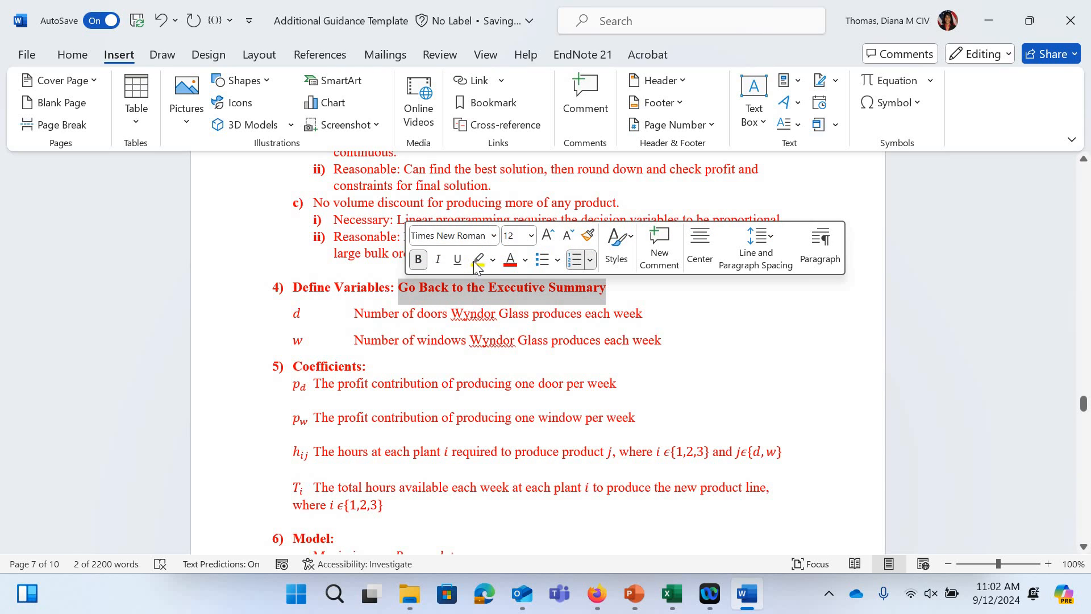
right_click(425, 295)
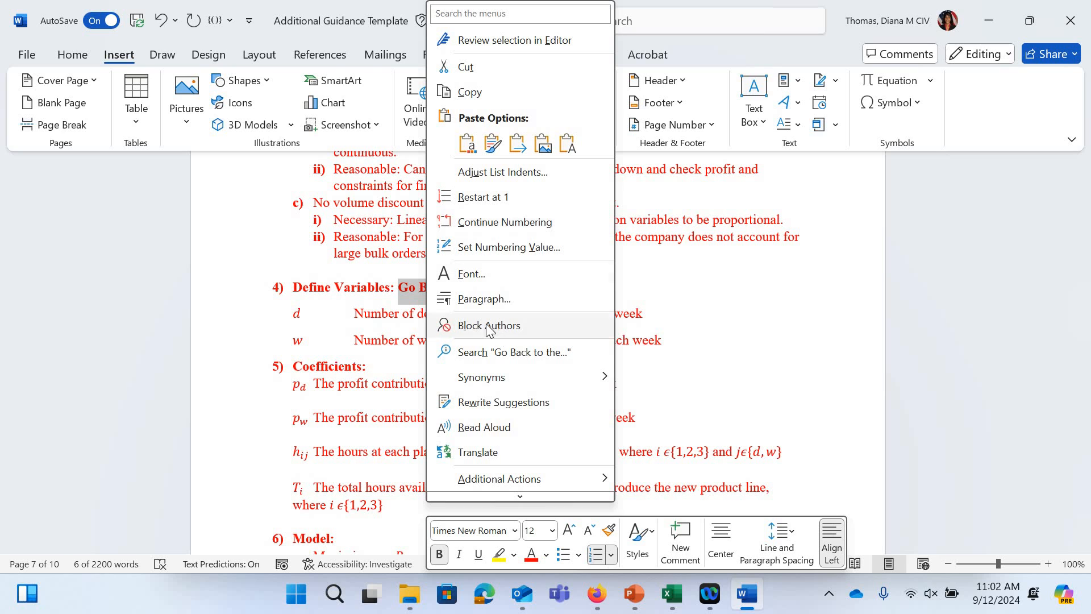
key("Escape")
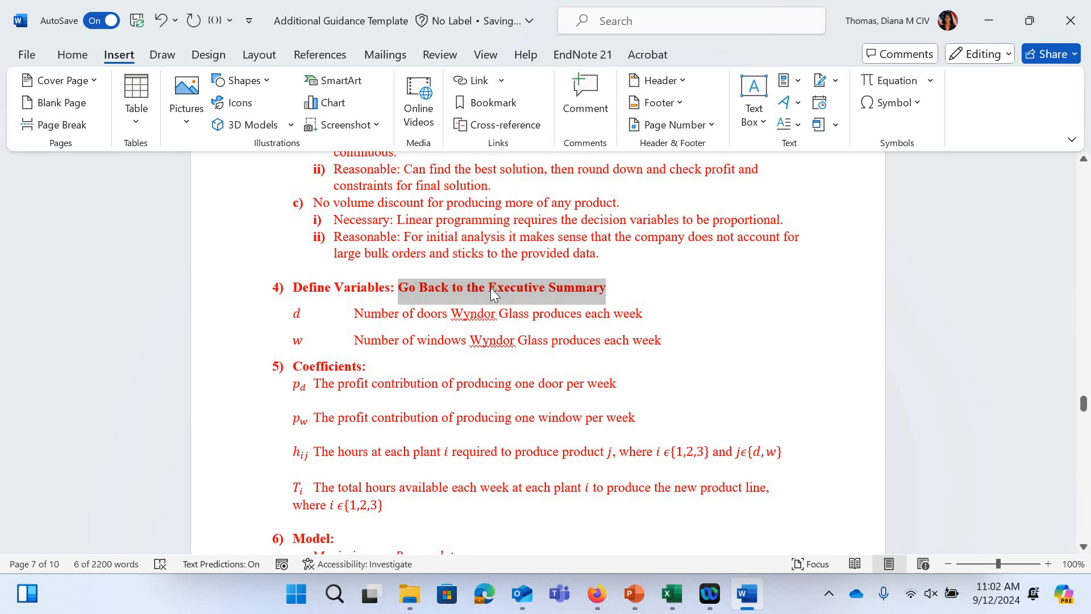
left_click(597, 290)
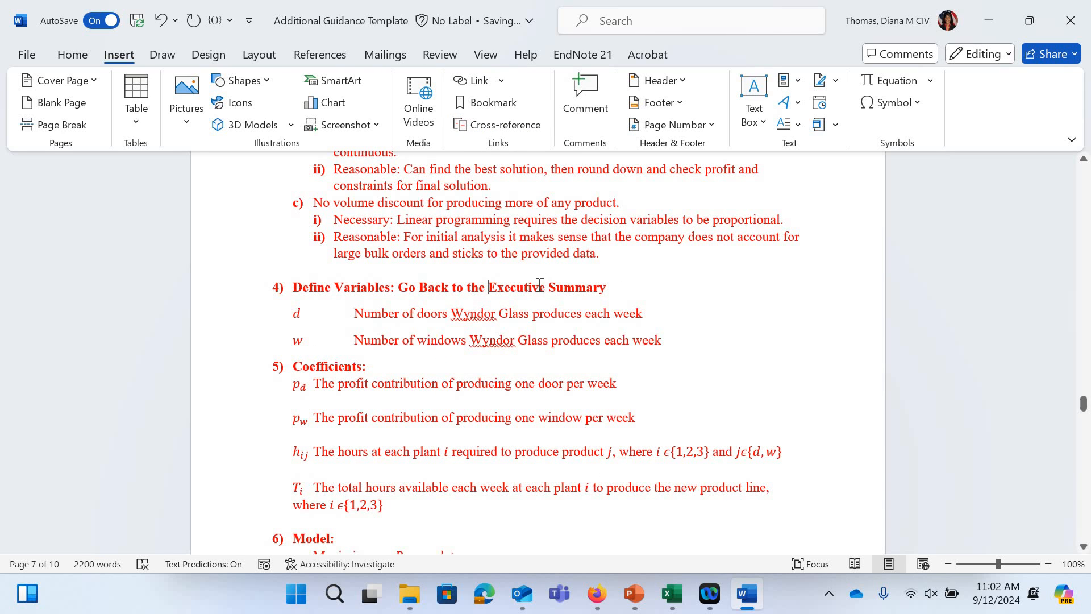
Link the text "Go Back to the Executive Summary" in the item 4 heading to the ExecutiveSummary bookmark
left_click_drag(595, 290, 400, 291)
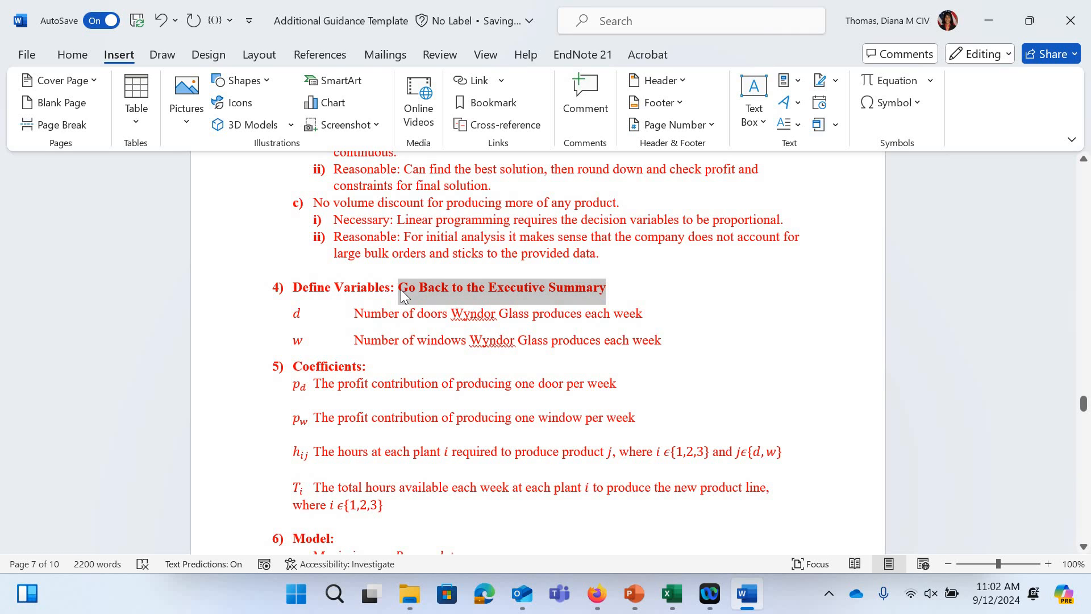
right_click(405, 289)
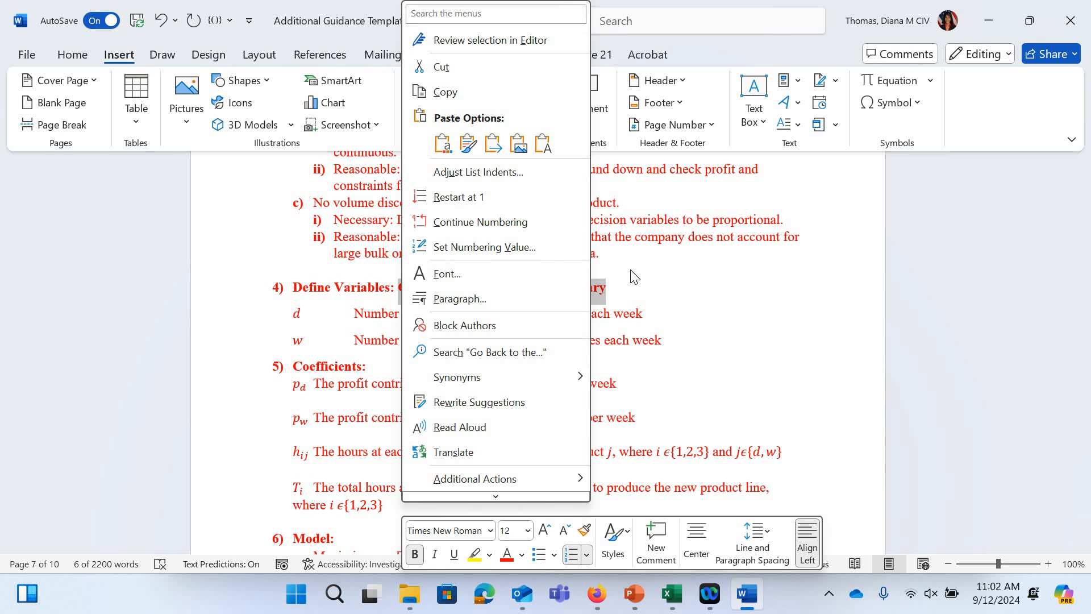
left_click(218, 115)
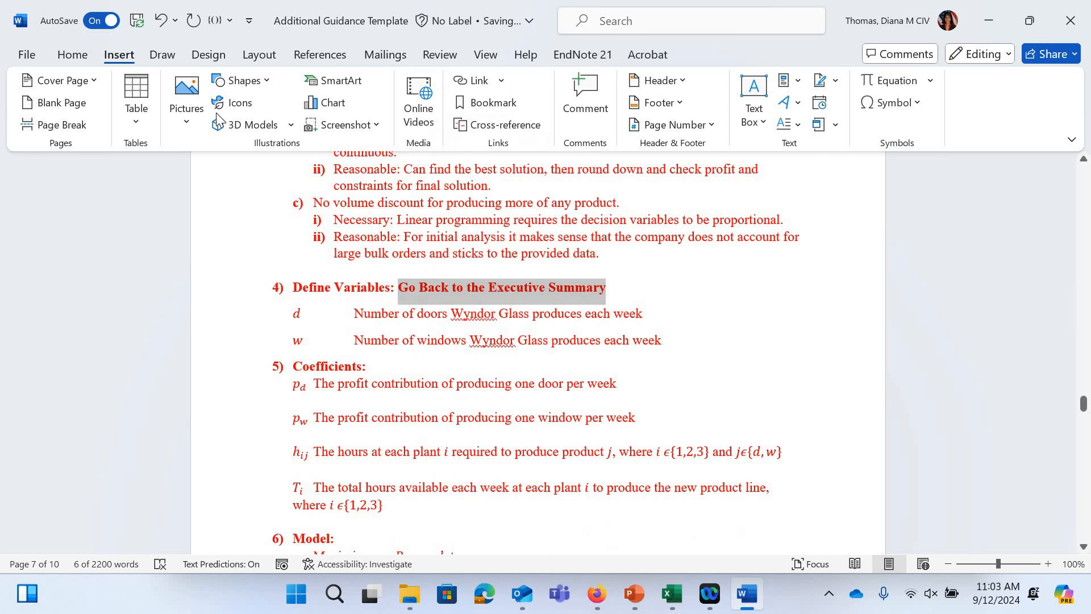
left_click(77, 54)
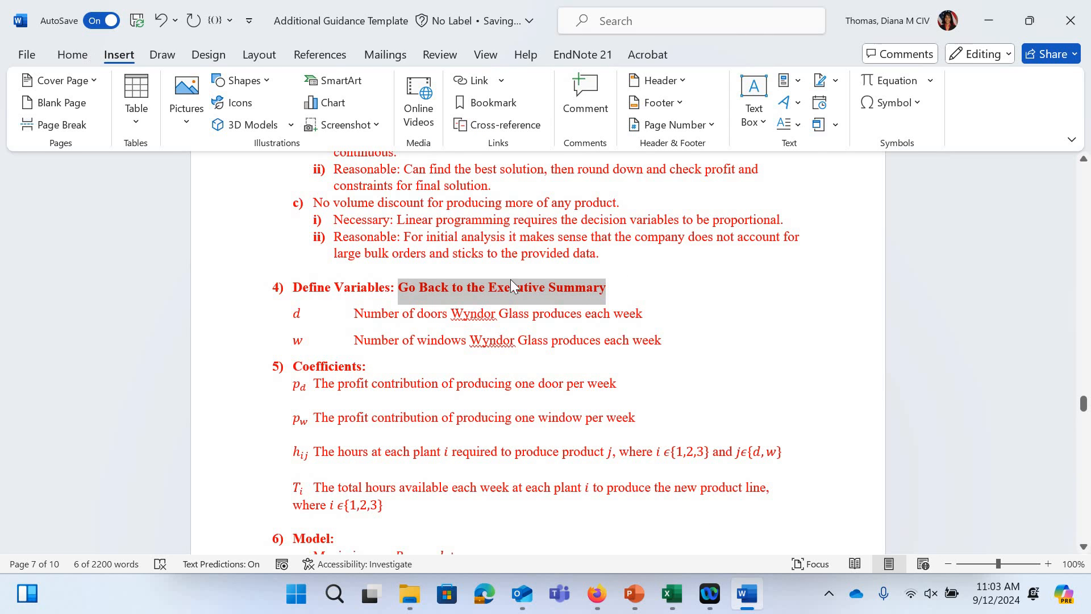
right_click(541, 294)
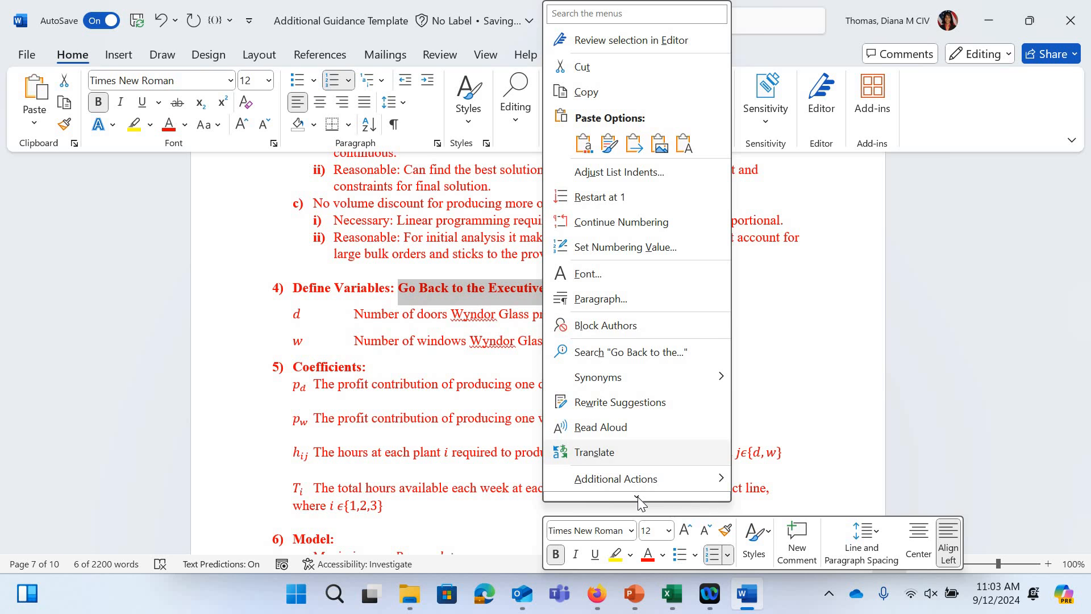
scroll(597, 468, "down", 2)
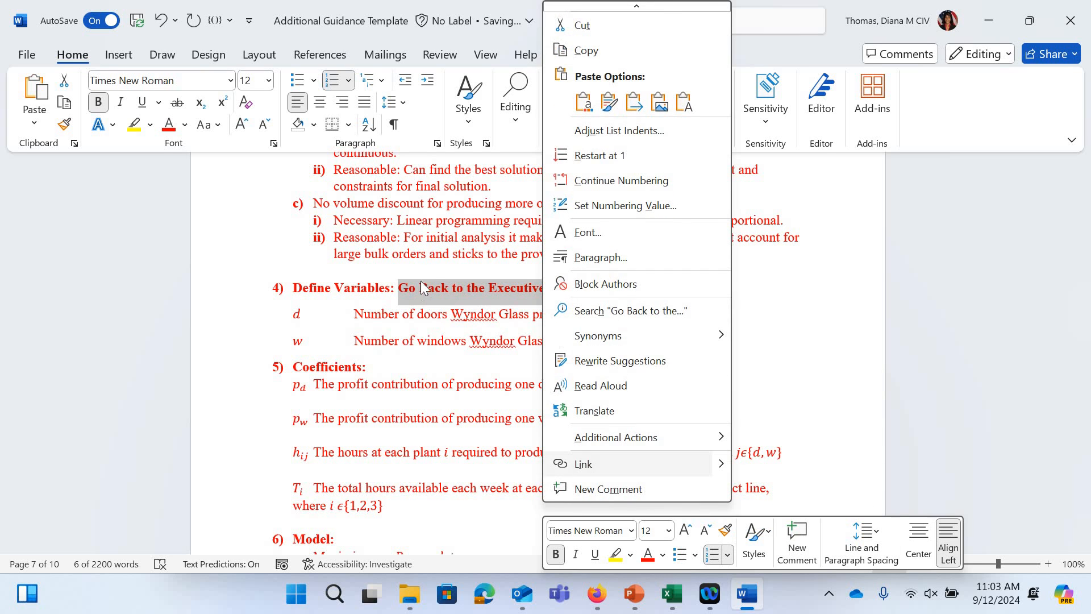
key("ctrl+k")
left_click(411, 262)
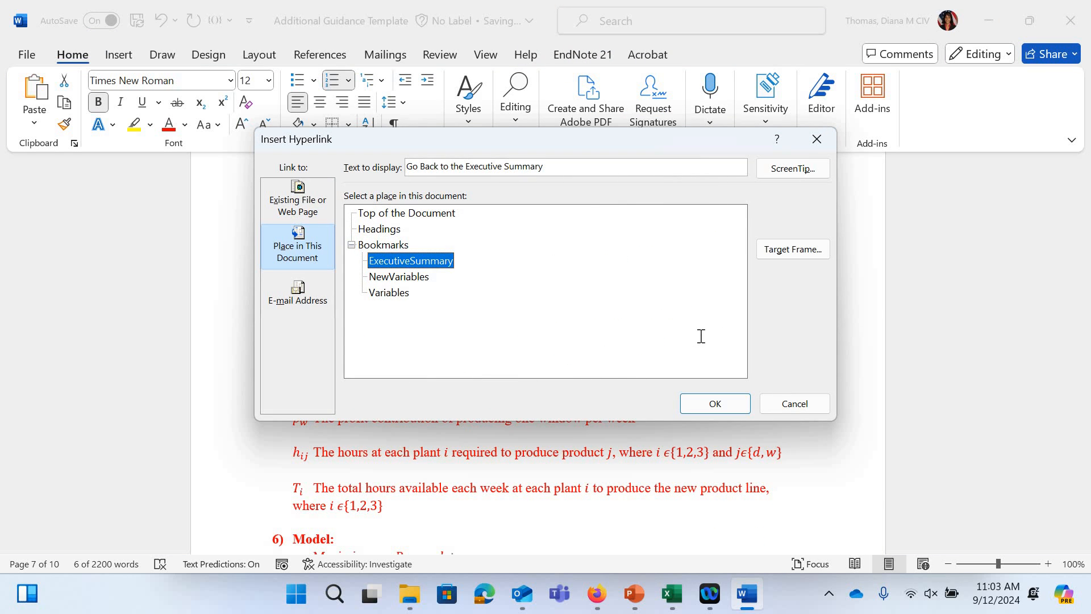
left_click(703, 406)
left_click(702, 336)
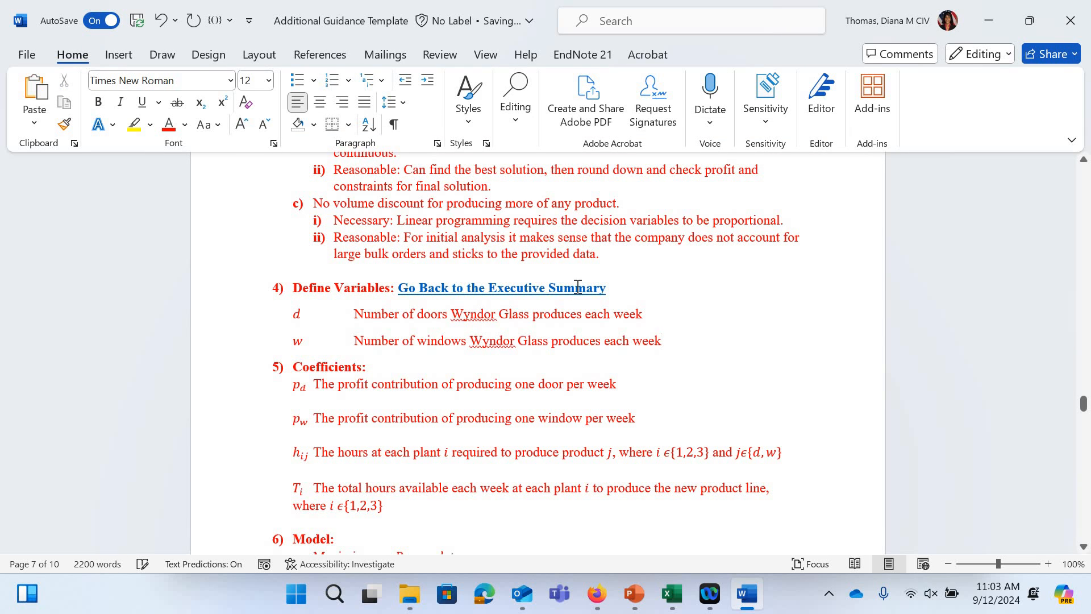
Test the "Go Back to the Executive Summary" link in item 4 and go to Figure 1 in Appendix B
left_click(572, 288)
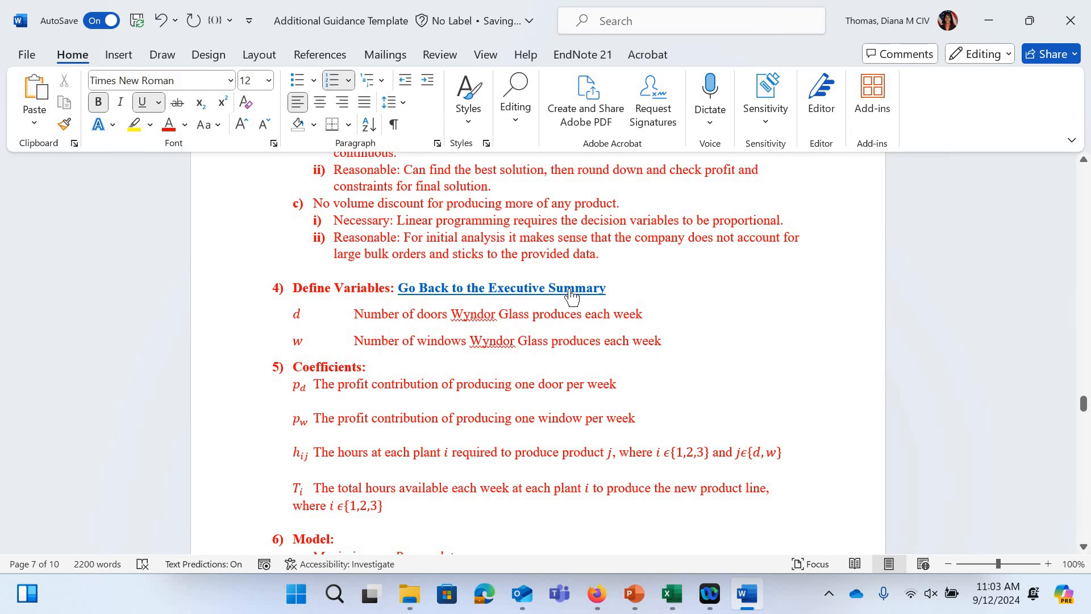
left_click(571, 287, "ctrl")
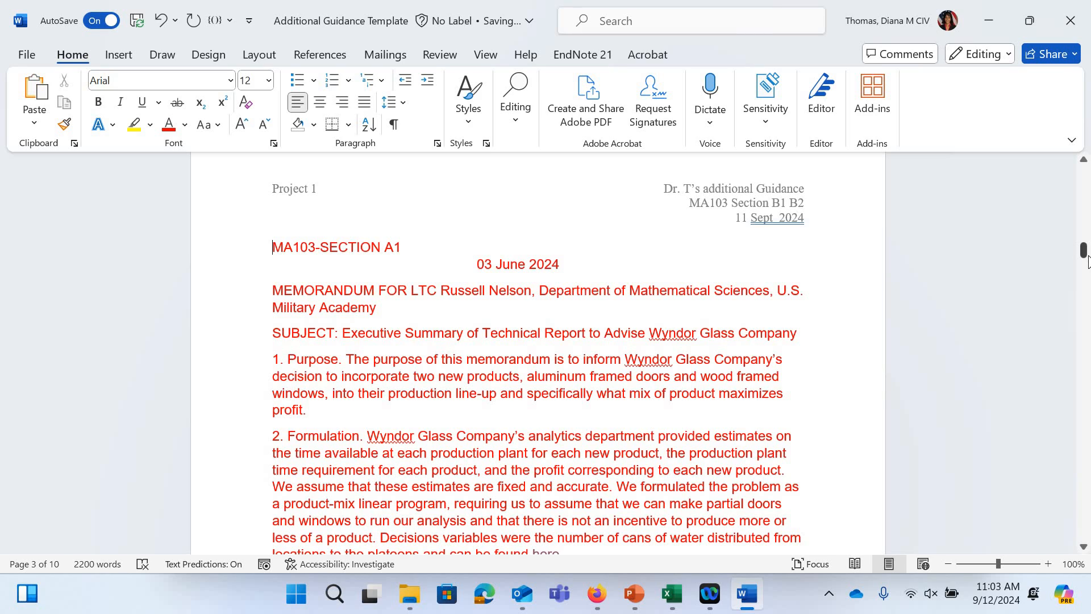
left_click_drag(1087, 259, 1089, 271)
left_click_drag(1089, 398, 1083, 459)
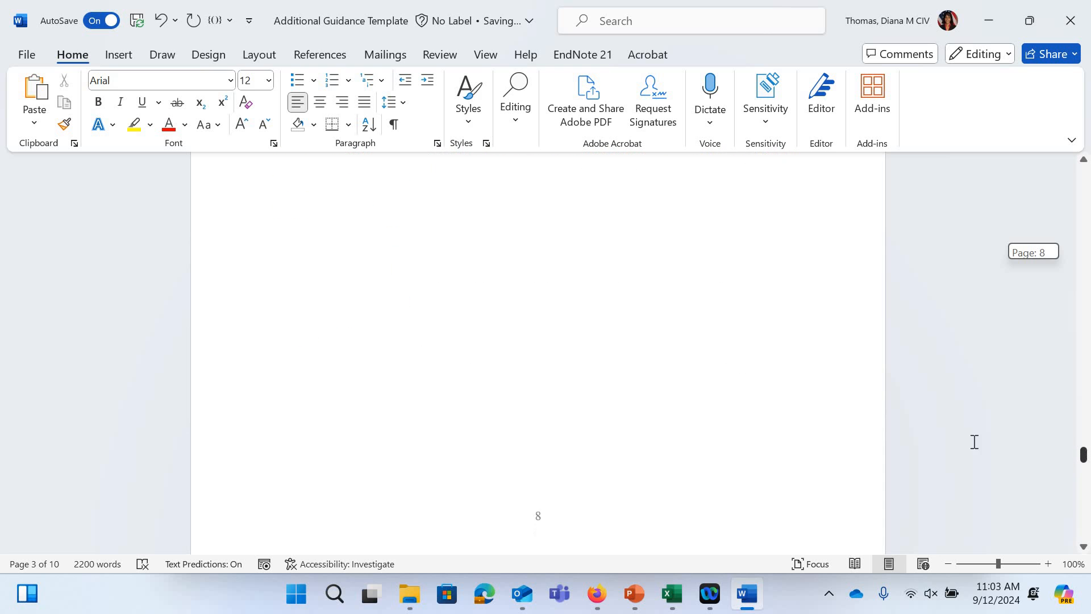
scroll(632, 470, "up", 6)
scroll(633, 470, "down", 1)
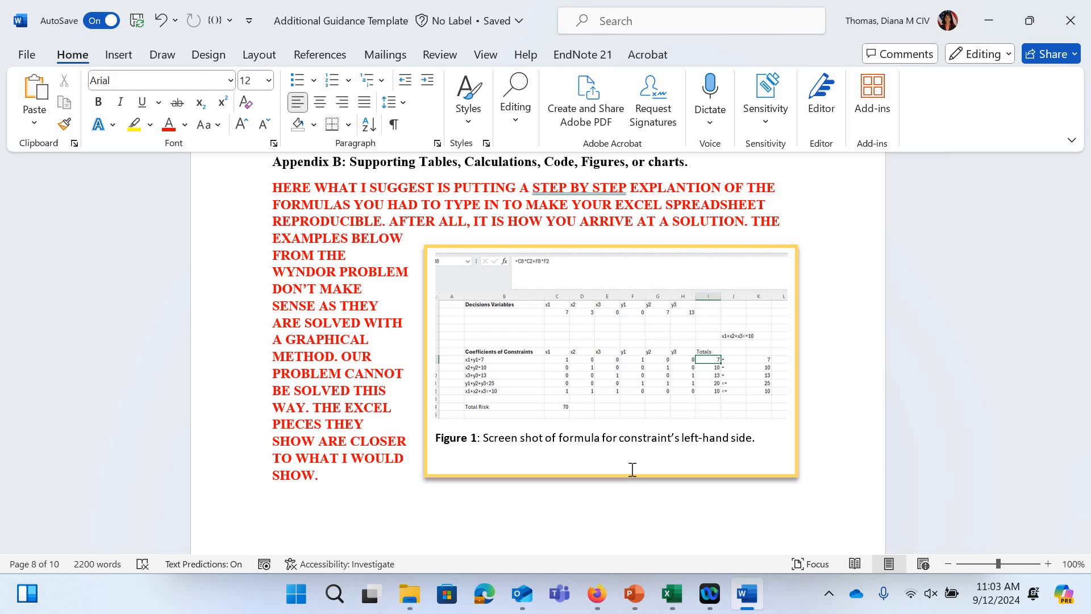
Open the workbook "Finished Appendix A Dr Ts work" from the MA103 AY25 folder in Excel and maximize its window
left_click(672, 594)
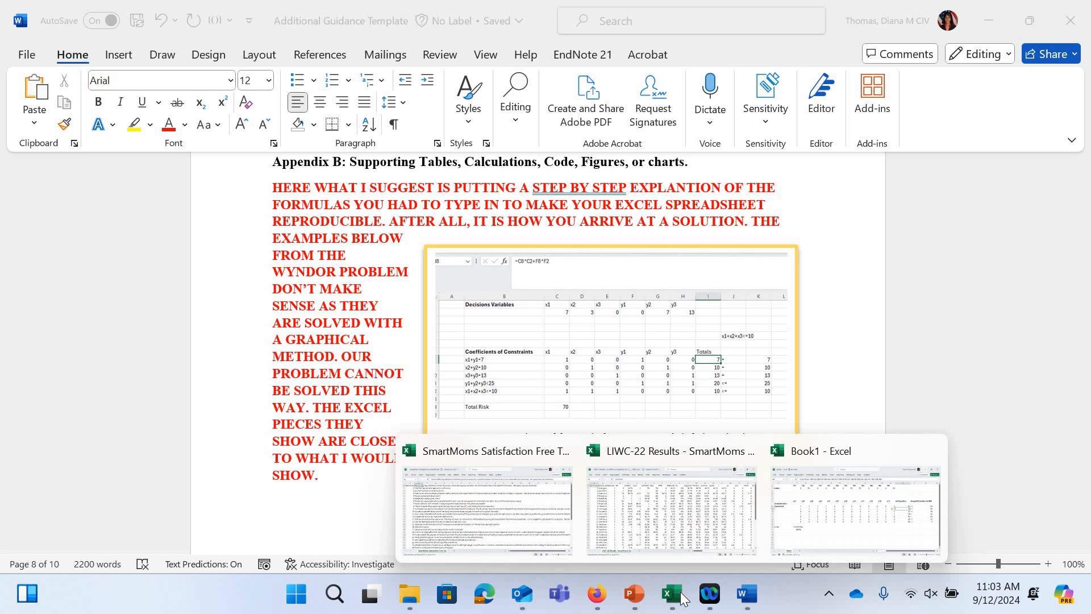
left_click(409, 594)
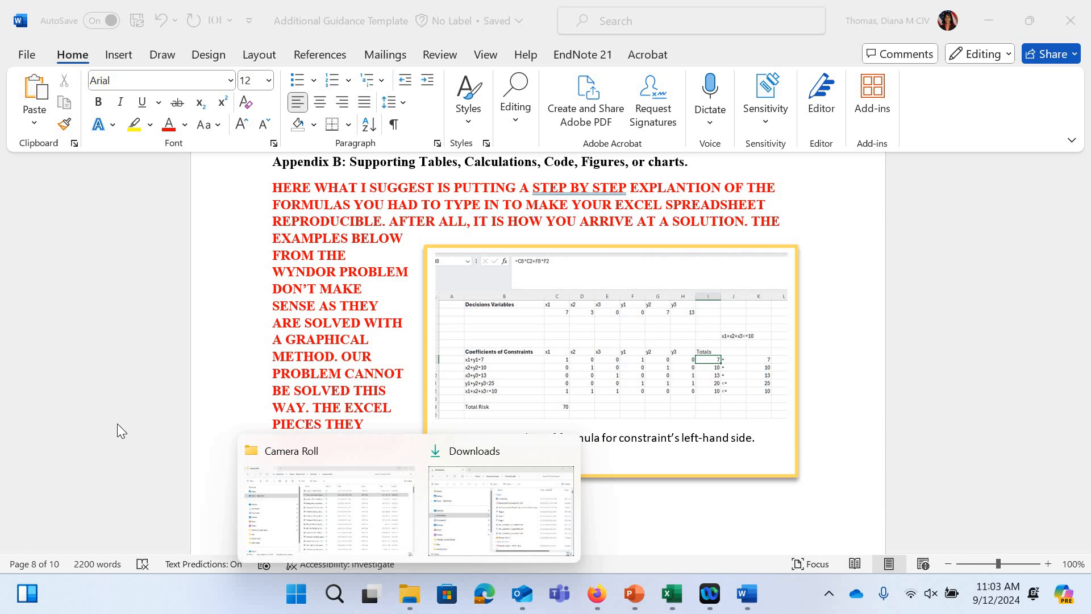
left_click(348, 540)
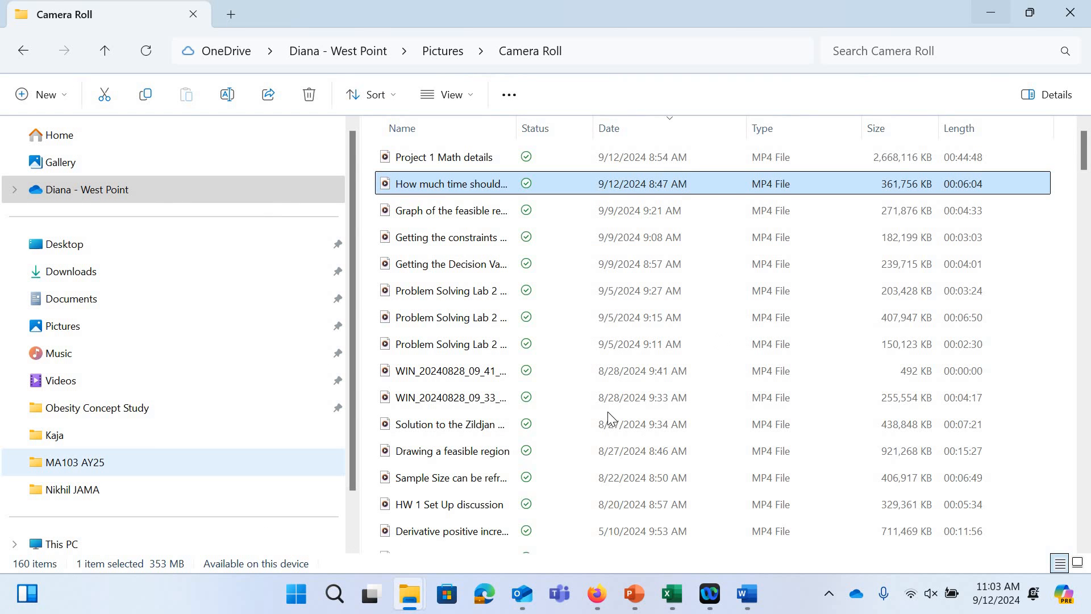
left_click(74, 462)
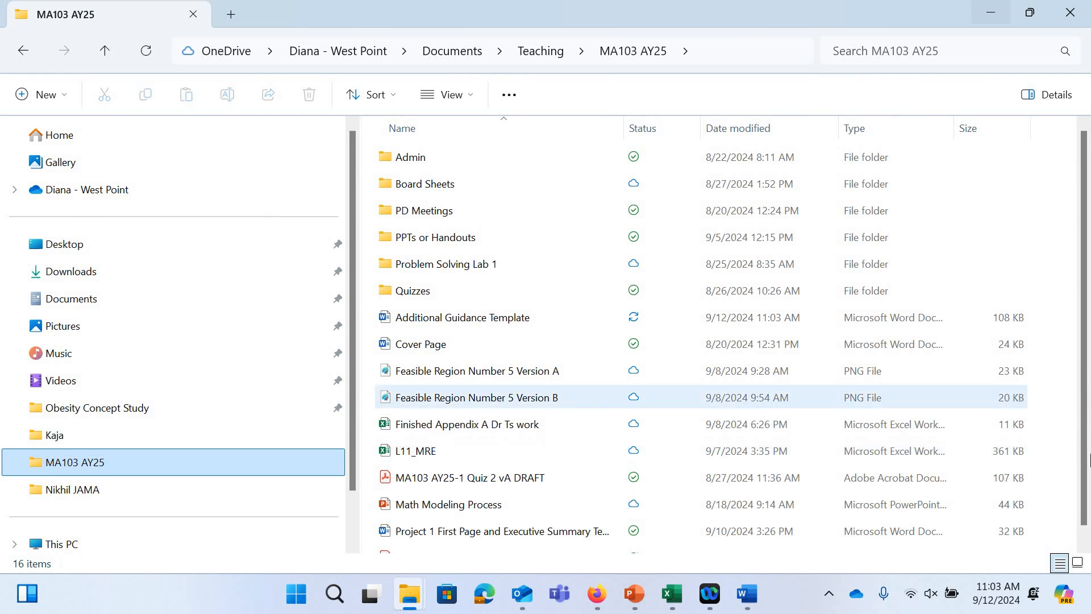
scroll(607, 409, "down", 1)
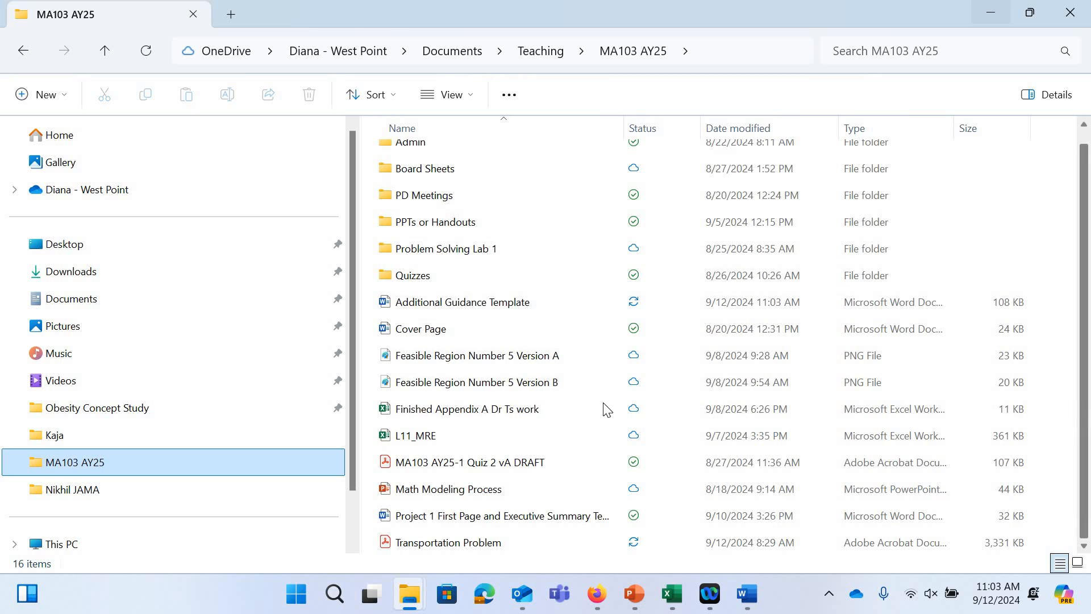
double_click(528, 409)
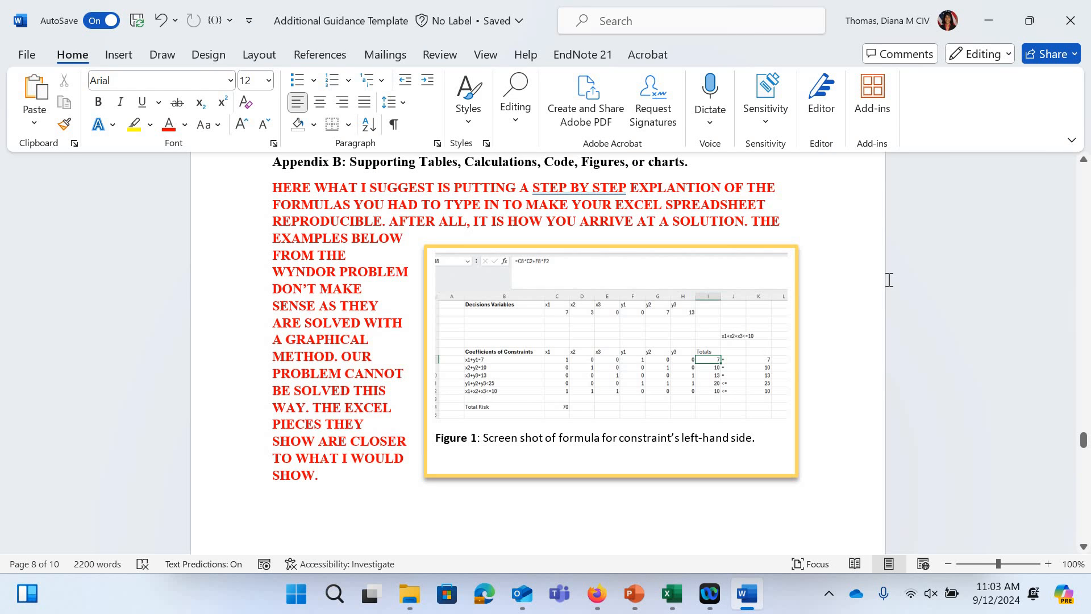
left_click(989, 17)
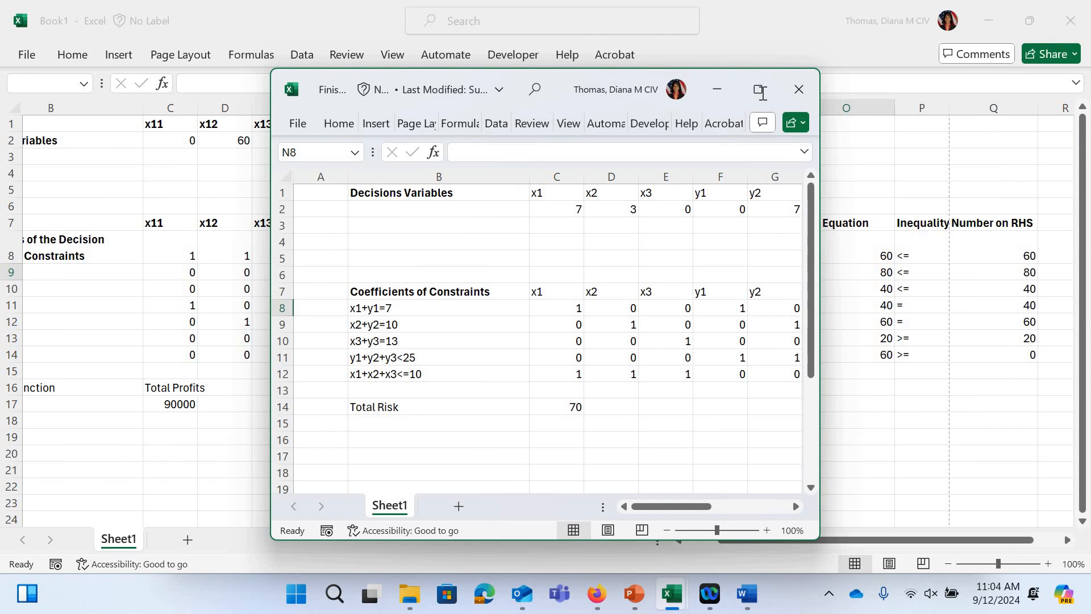
left_click(760, 91)
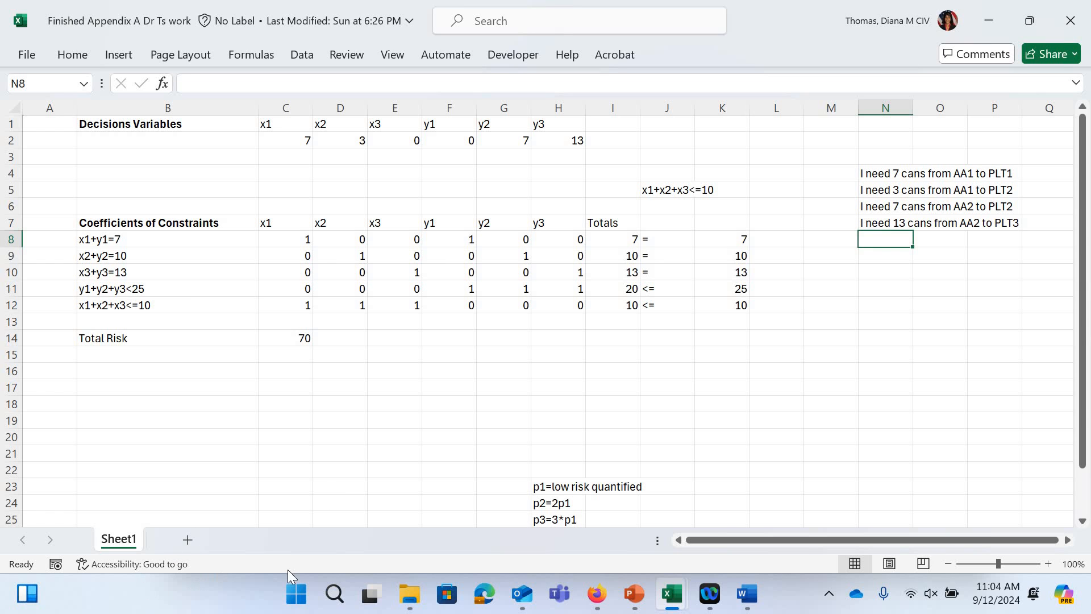
Open the Snipping Tool and move its window clear of the Total Risk cell in the worksheet
left_click(336, 593)
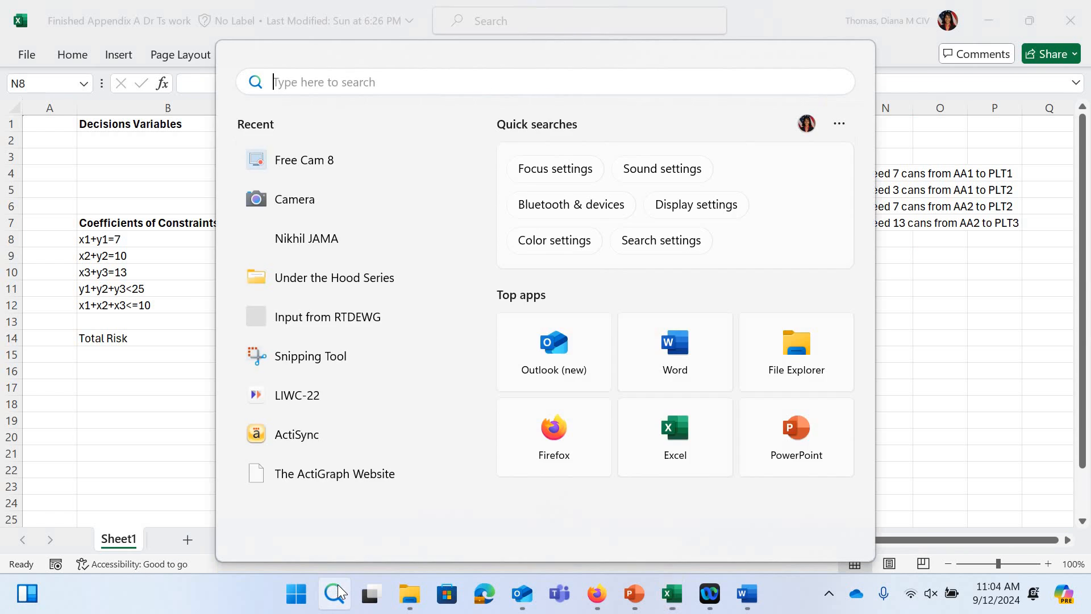
type("sni")
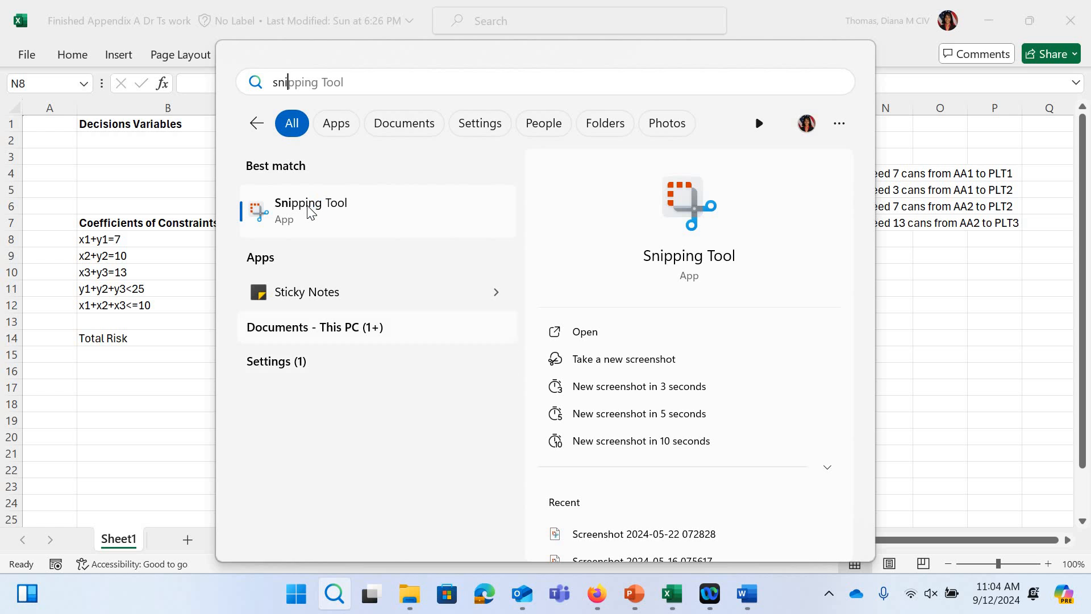
left_click(398, 213)
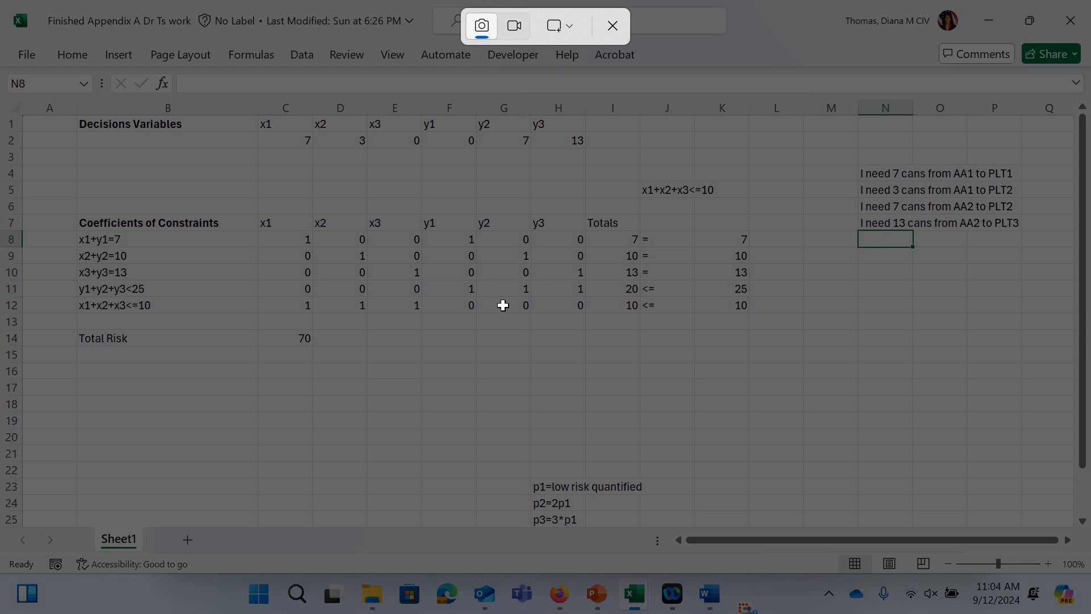
key("Escape")
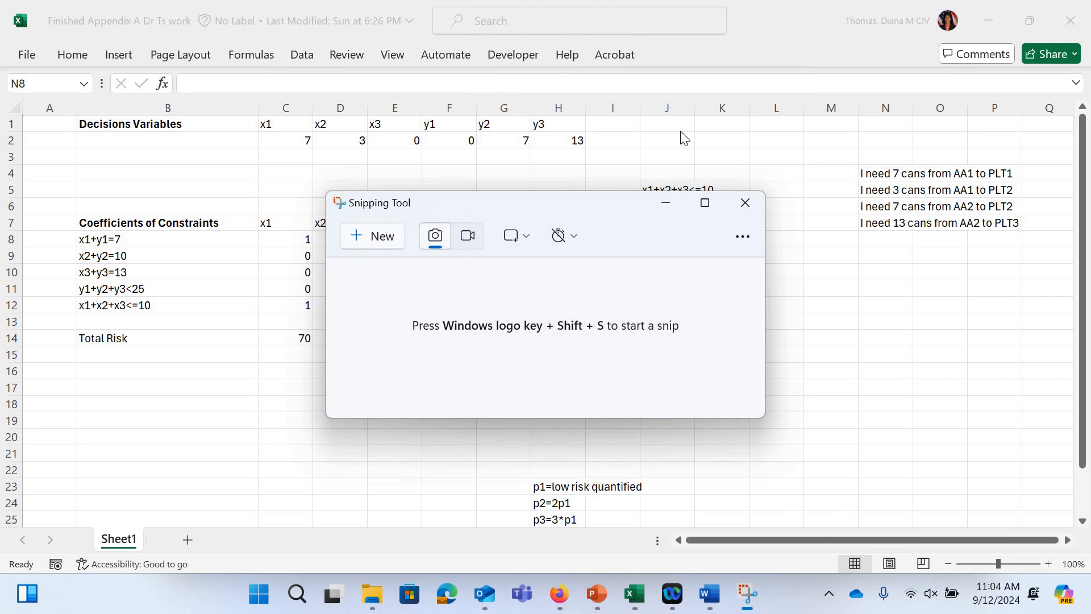
left_click_drag(511, 202, 727, 122)
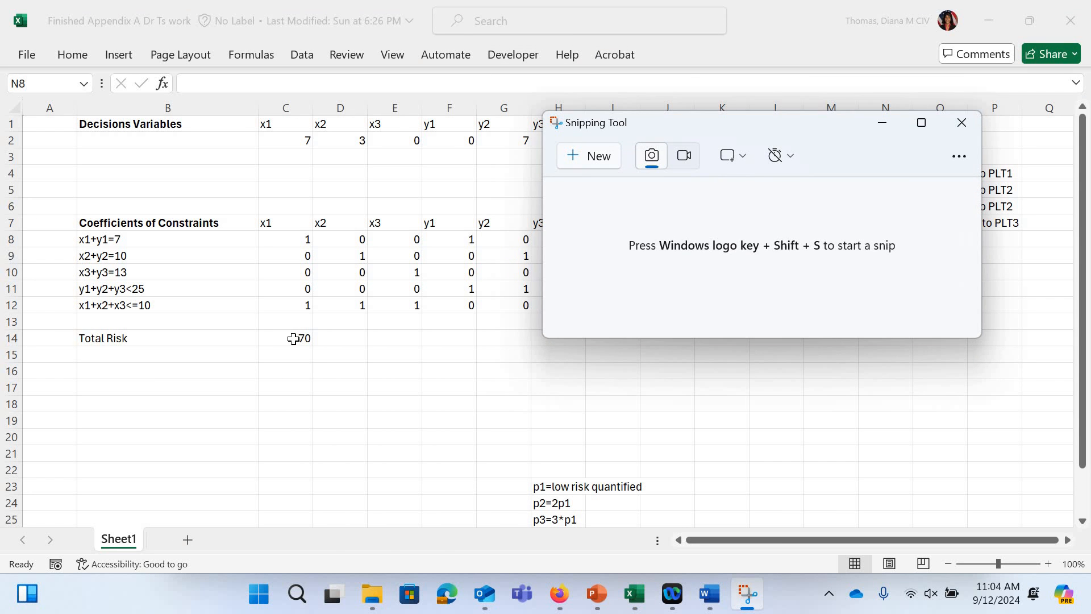
Select the Total Risk cell C14 and snip the worksheet with its formula bar, covering columns A to L down to row 15
left_click(293, 339)
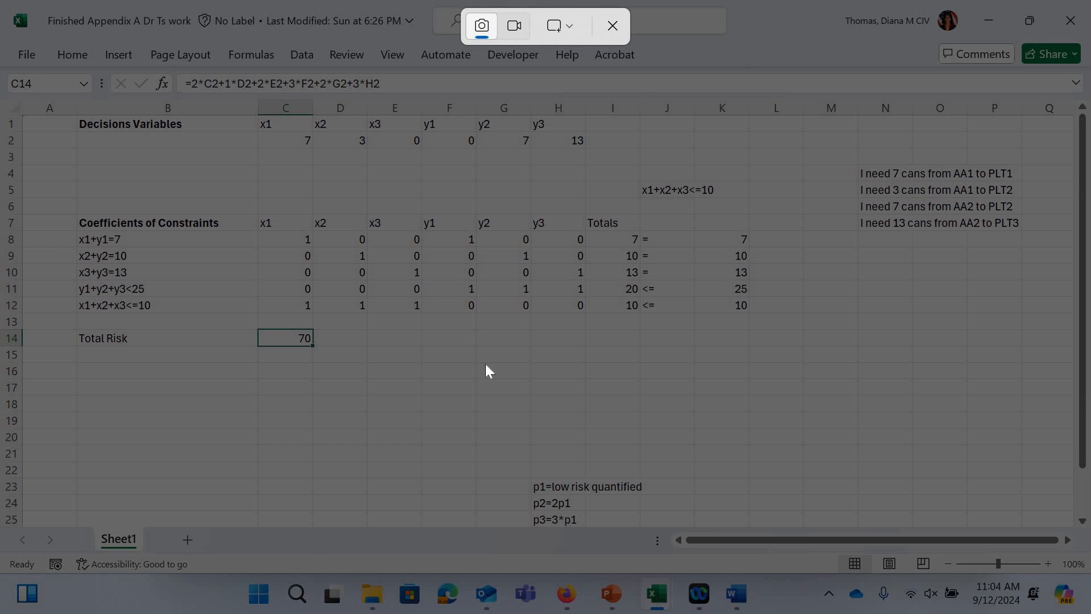
left_click_drag(11, 37, 495, 377)
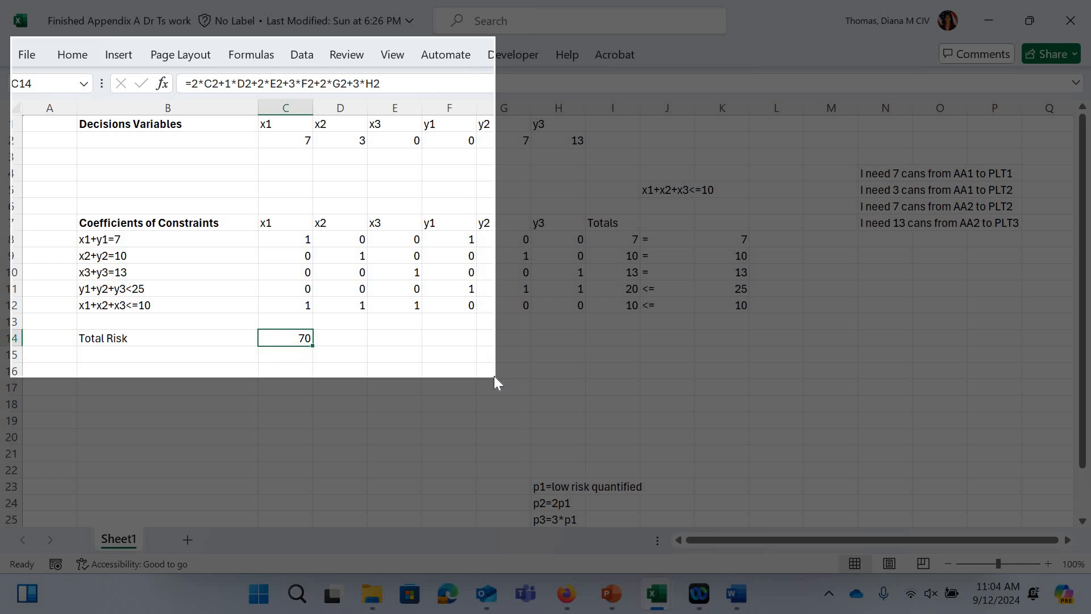
left_click_drag(667, 370, 787, 359)
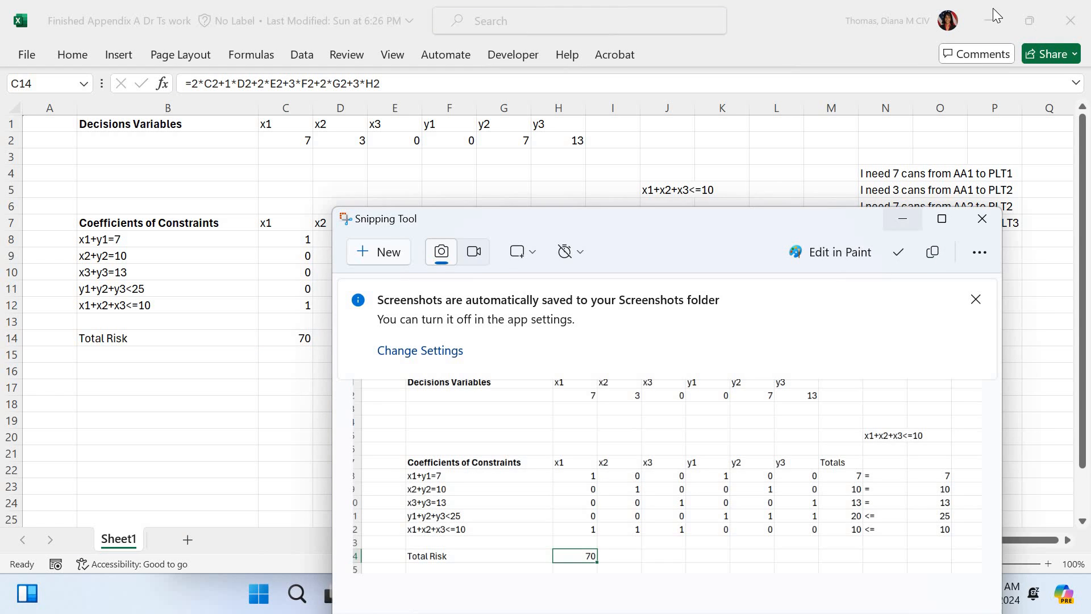
Minimize the workbooks, the folder window and the Snipping Tool, and switch to the Additional Guidance Template document in Word
left_click(982, 3)
left_click(986, 8)
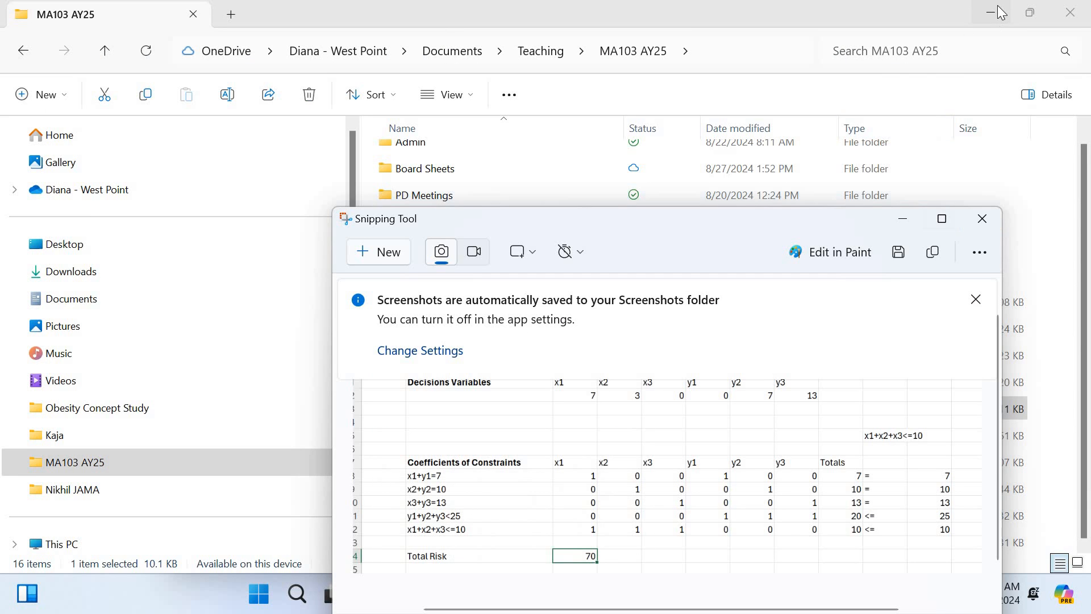
left_click(991, 12)
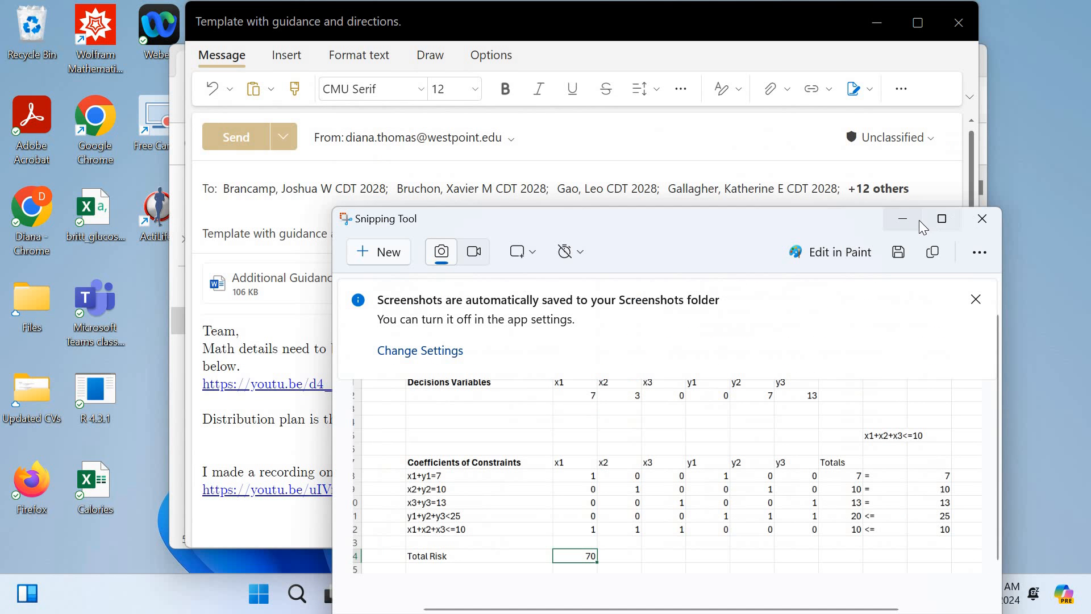
left_click(902, 219)
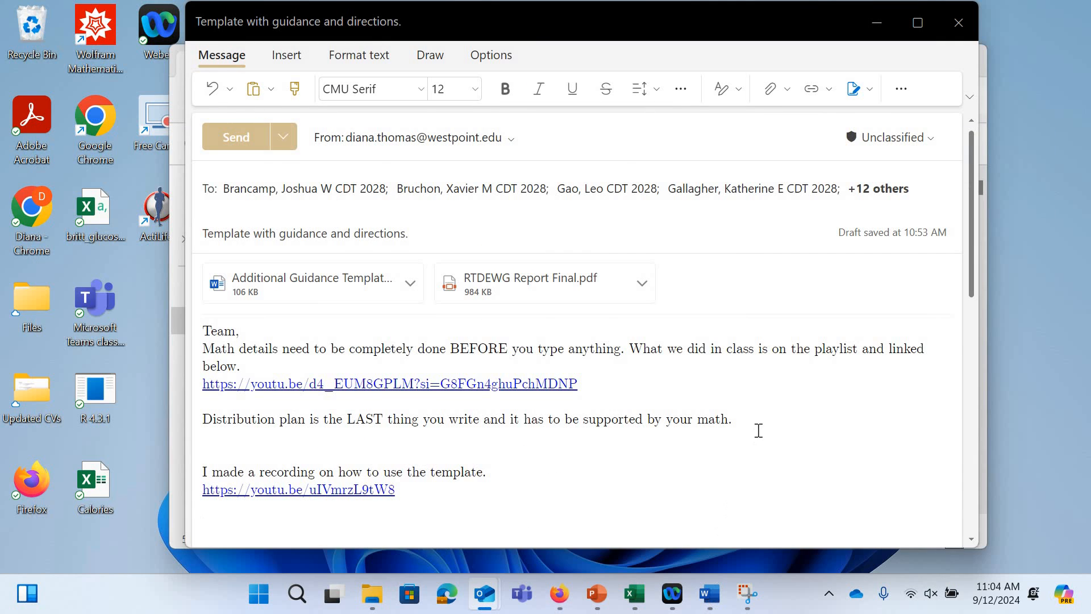
left_click(710, 597)
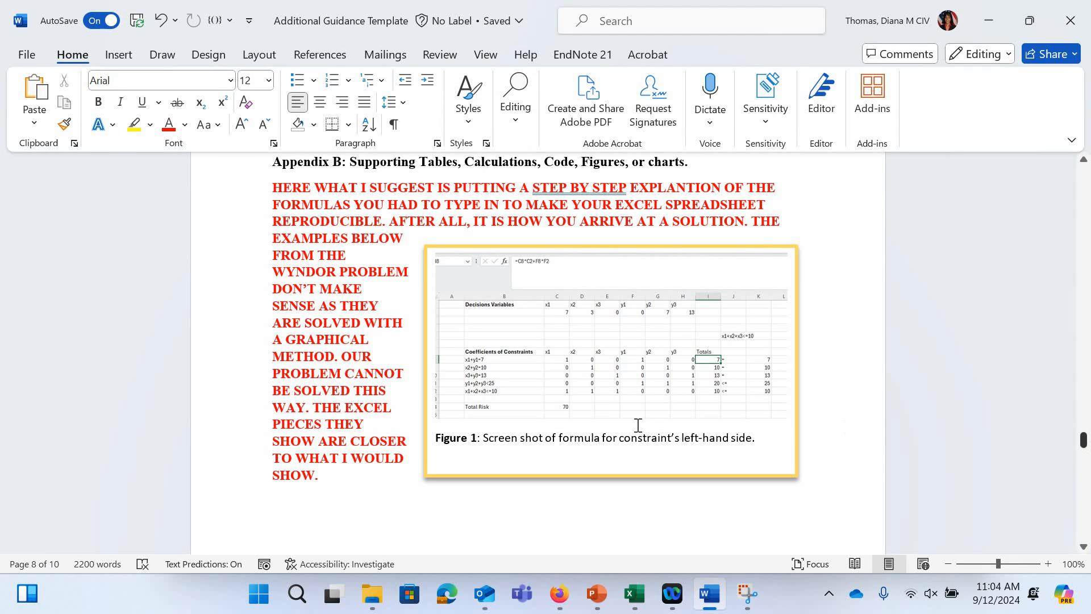
Draw a text box about 3.12" high and 6.43" wide in the empty space below Figure 1 in Appendix B
scroll(638, 425, "down", 4)
left_click(341, 417)
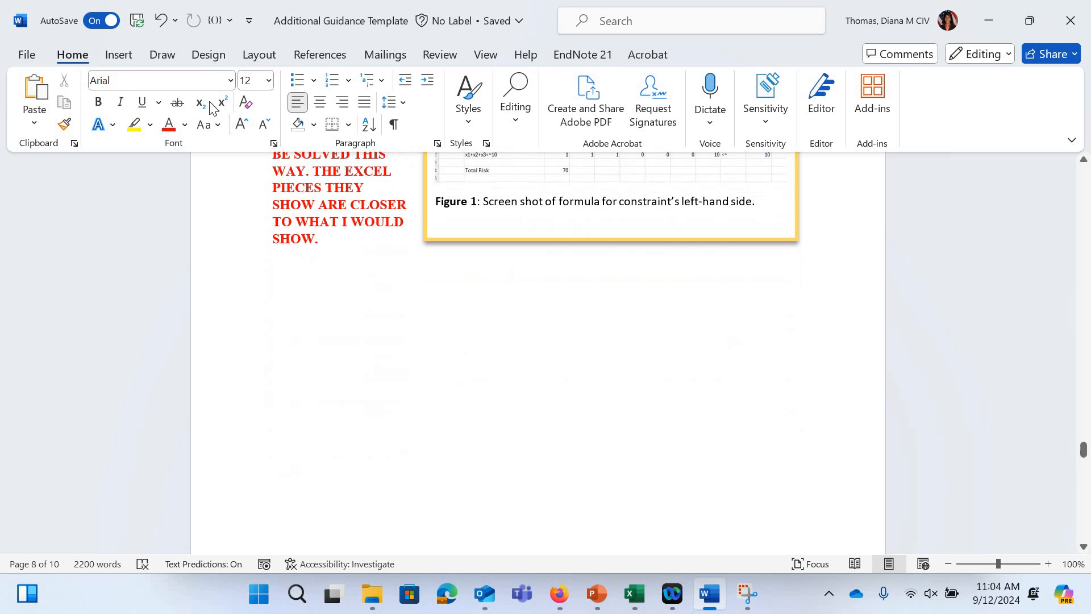
left_click(125, 53)
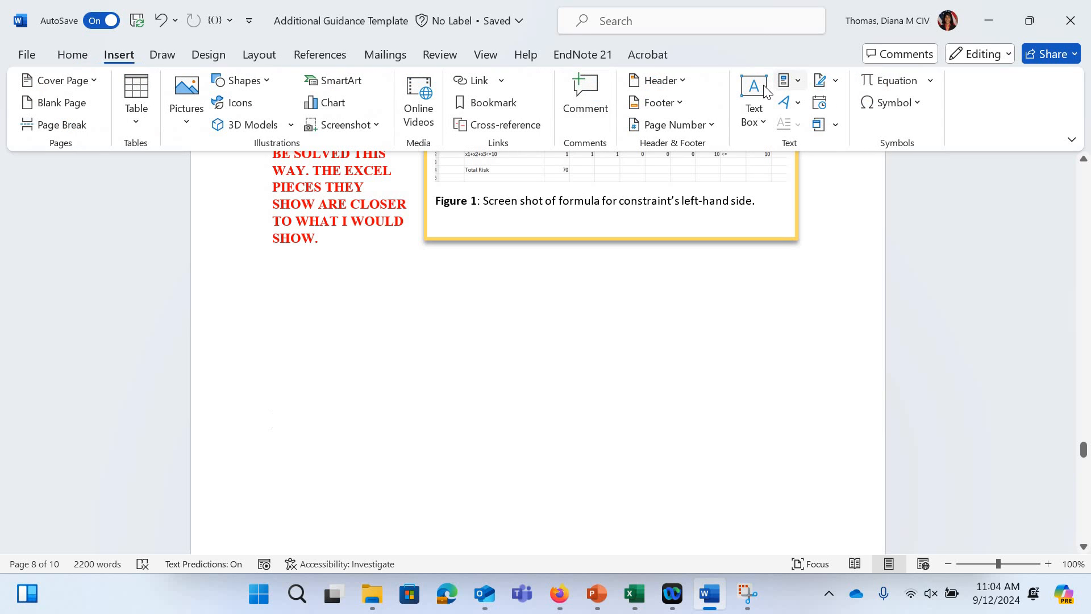
left_click(761, 97)
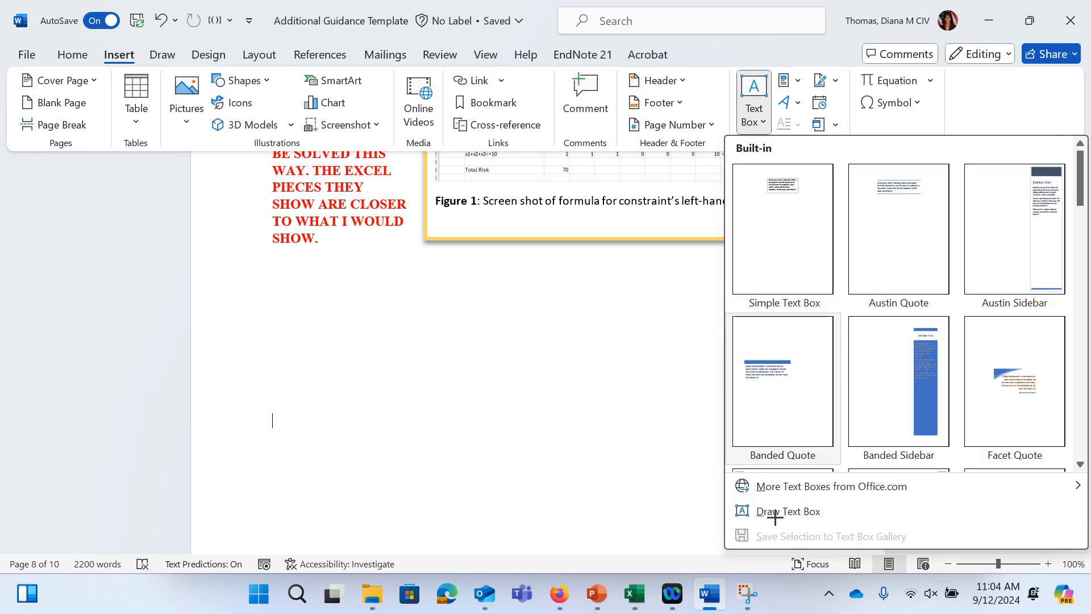
left_click(776, 517)
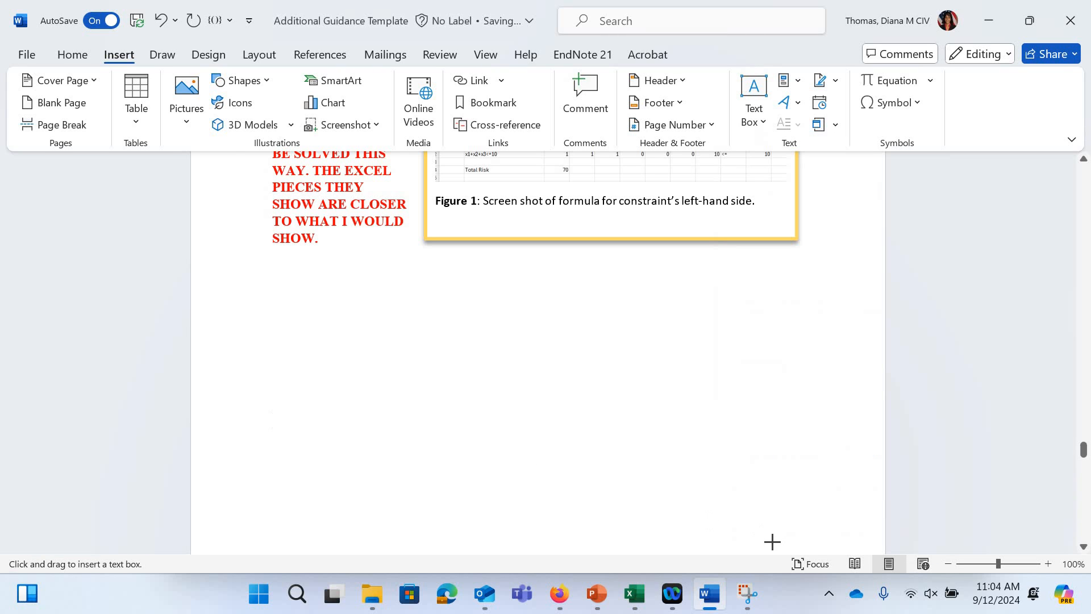
mouse_move(249, 330)
left_mouse_down()
mouse_move(527, 464)
mouse_move(774, 538)
mouse_move(776, 554)
left_mouse_up()
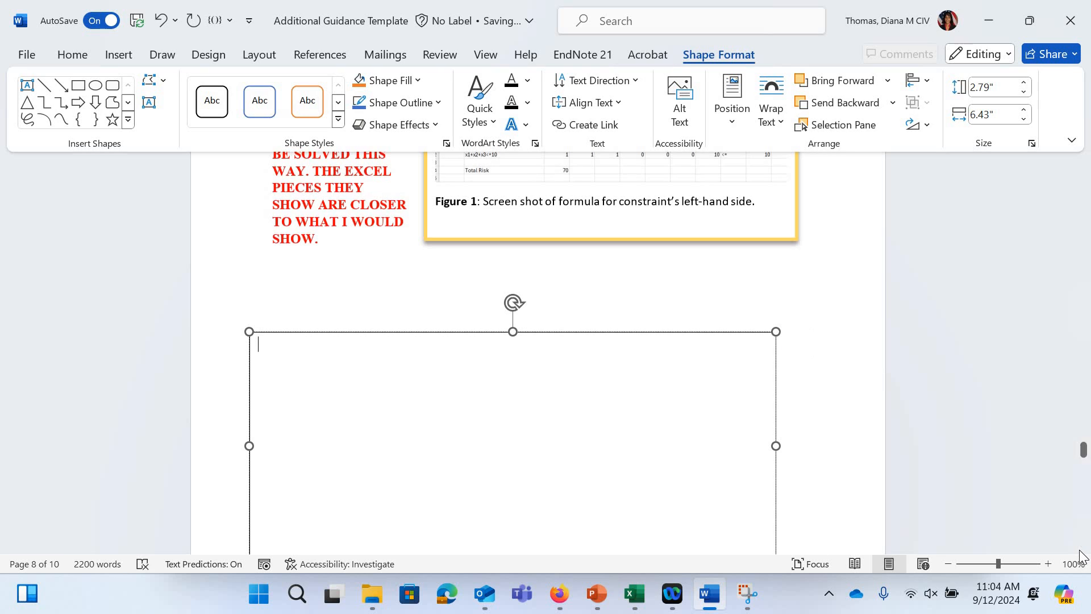
scroll(641, 540, "down", 1)
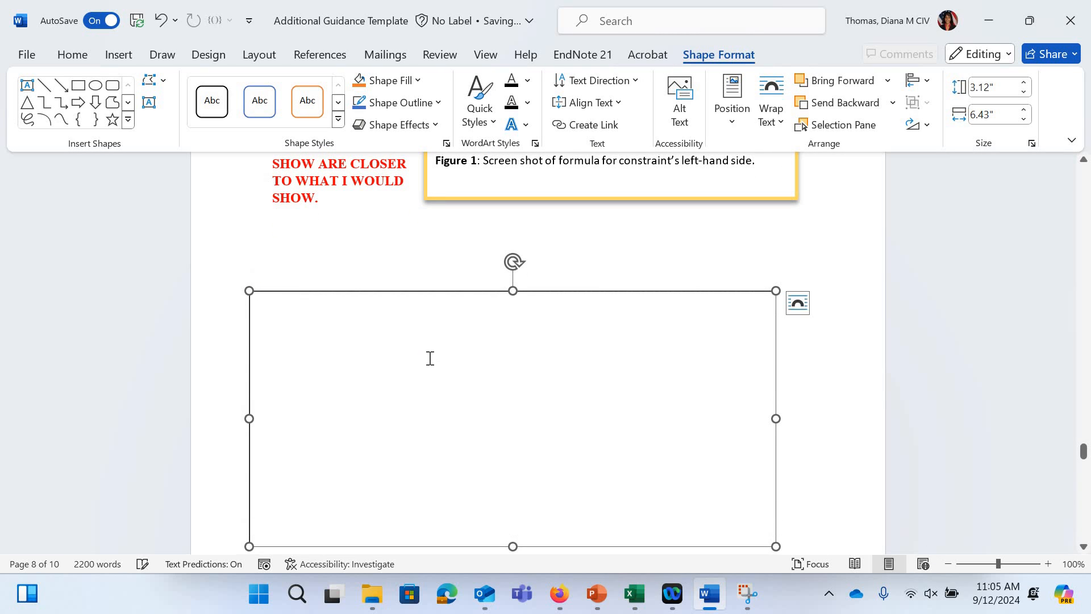
Paste the worksheet snip into the new text box and caption it "Figure 2: Objective Function formula in Excel"
key("ctrl+v")
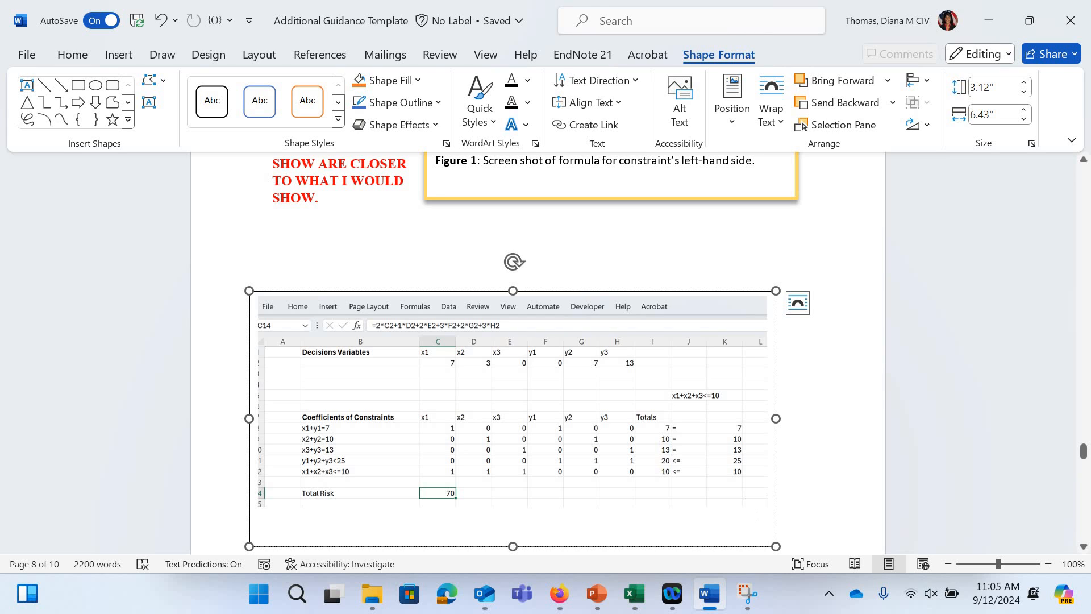
key("Return")
type("Figure 2: Objecti")
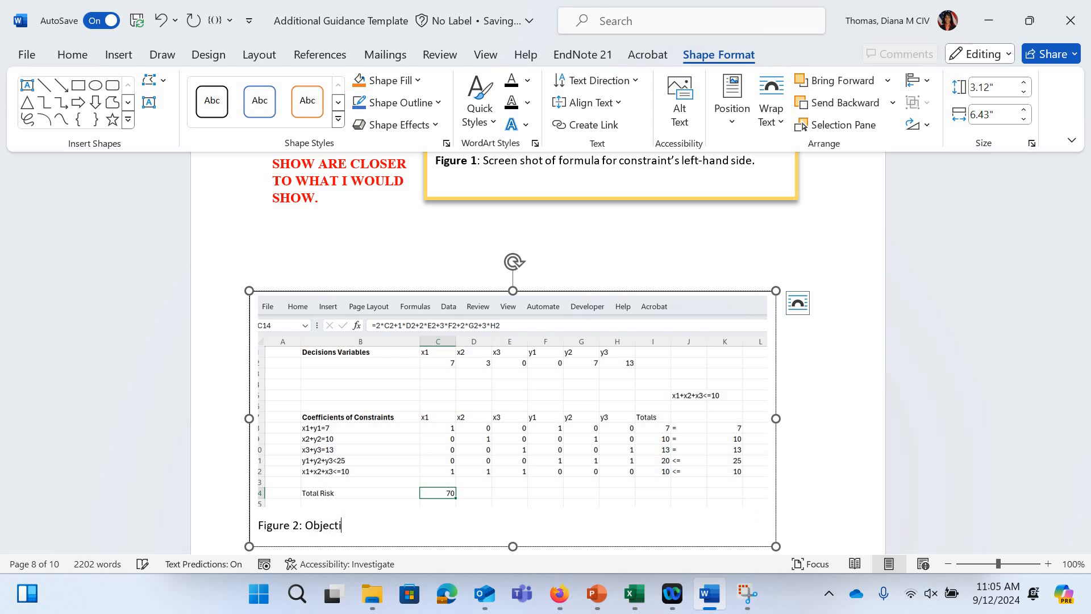
type("ve Function formula in")
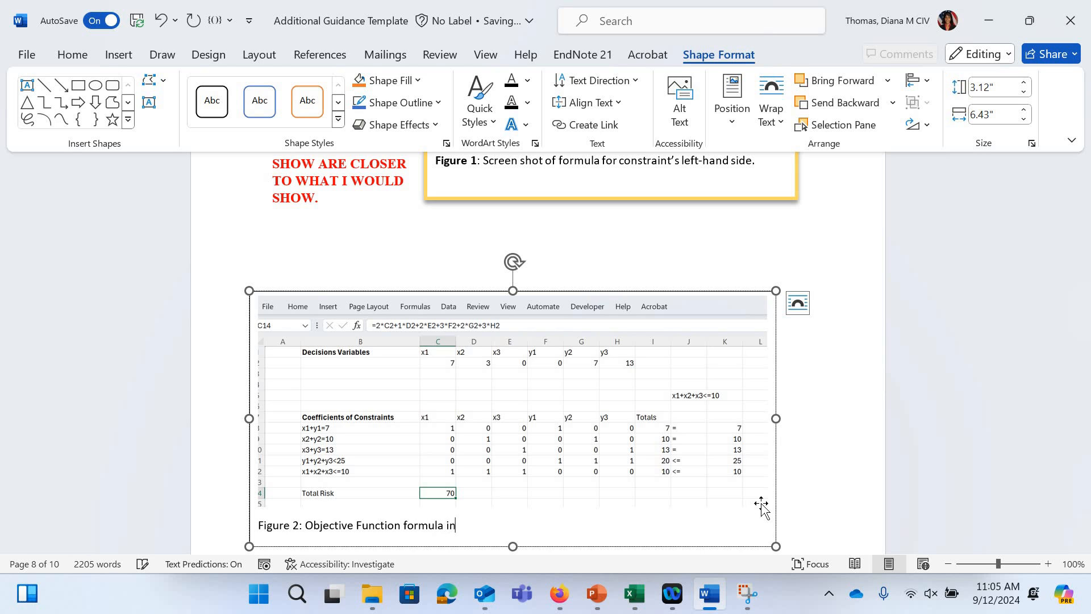
type(" Excel")
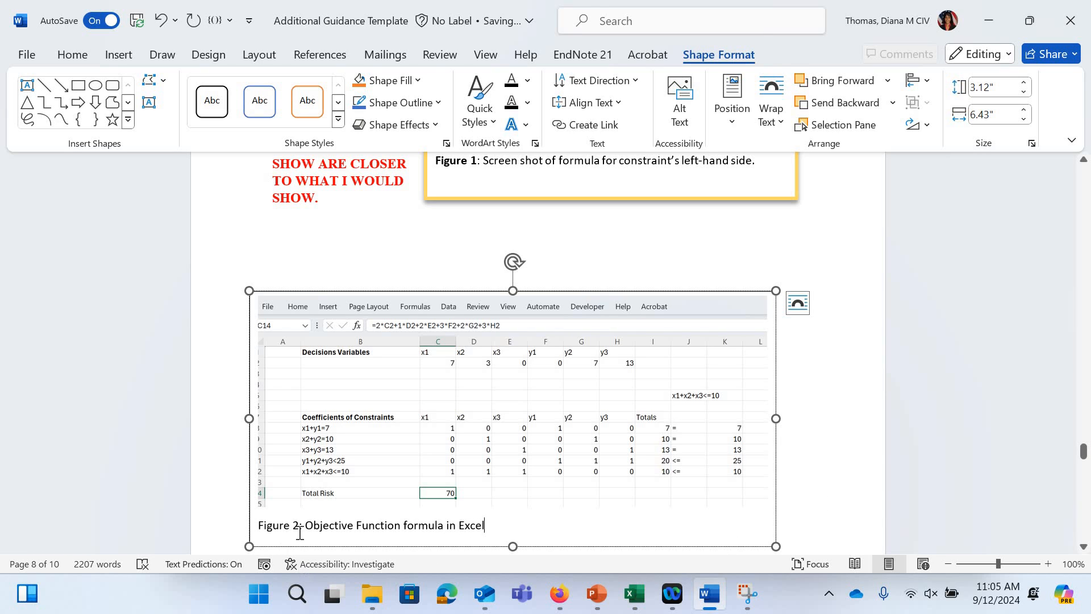
Bold the label "Figure 2:" in the caption below the worksheet screenshot
left_click_drag(303, 531, 266, 534)
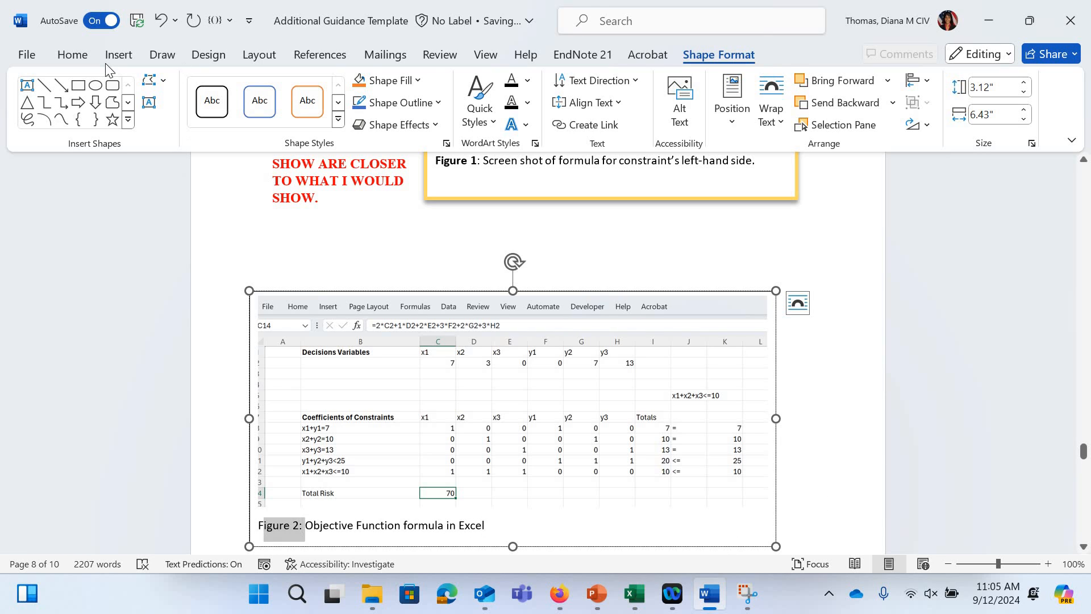
left_click(67, 54)
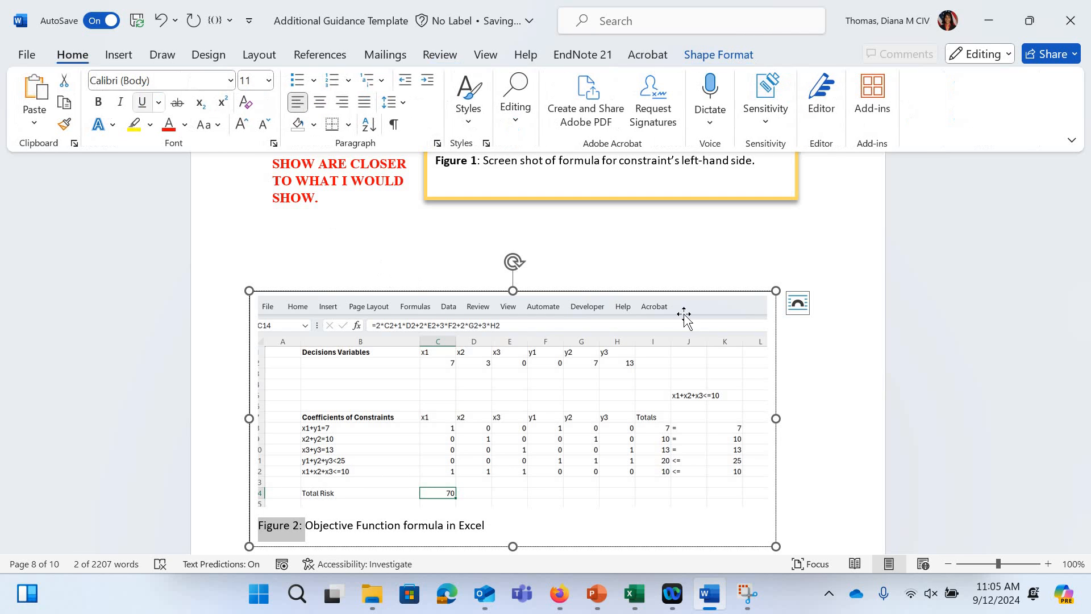
key("ctrl+b")
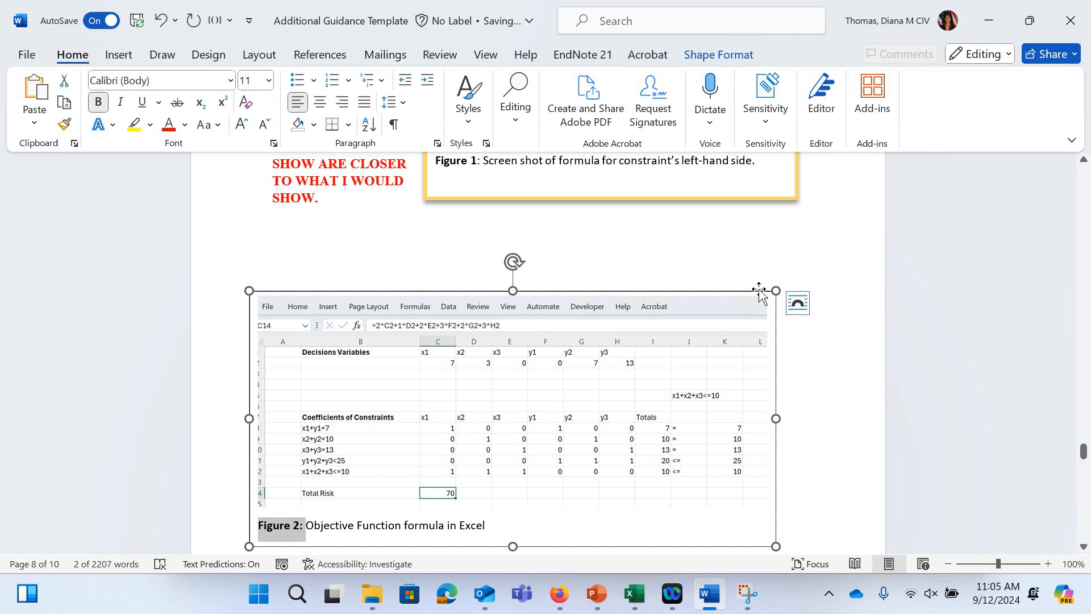
Move the Figure 2 text box a little to the right and slightly up in the space below Figure 1
left_click(759, 291)
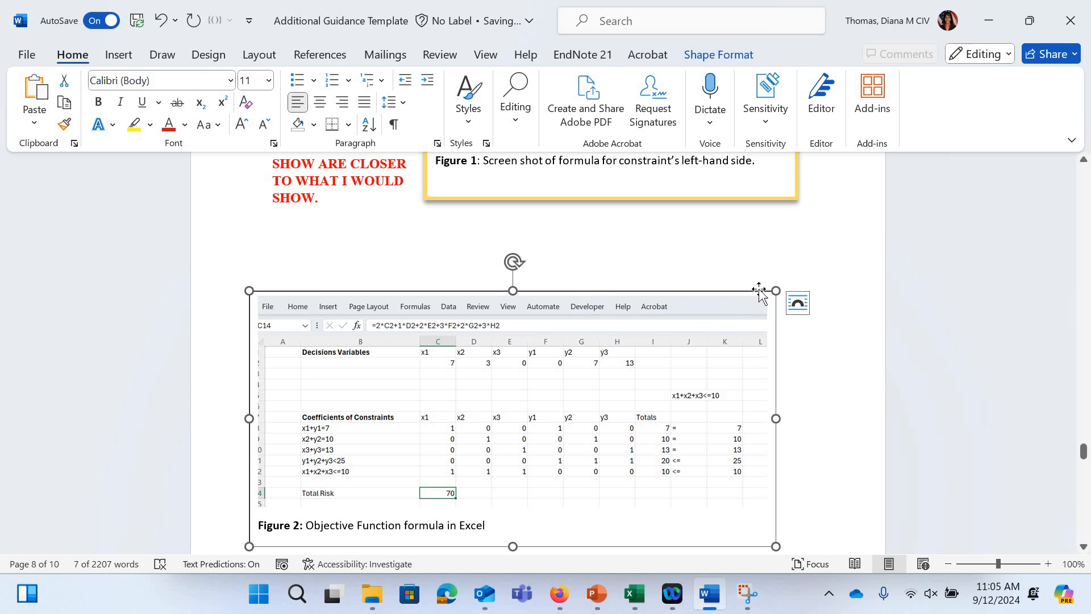
left_click(725, 56)
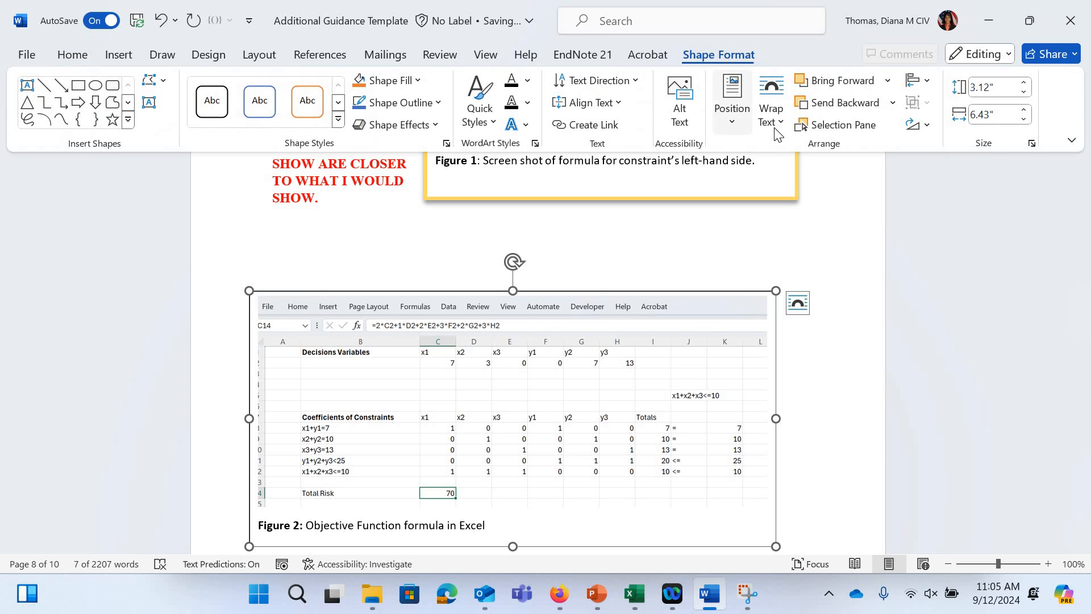
left_click(771, 108)
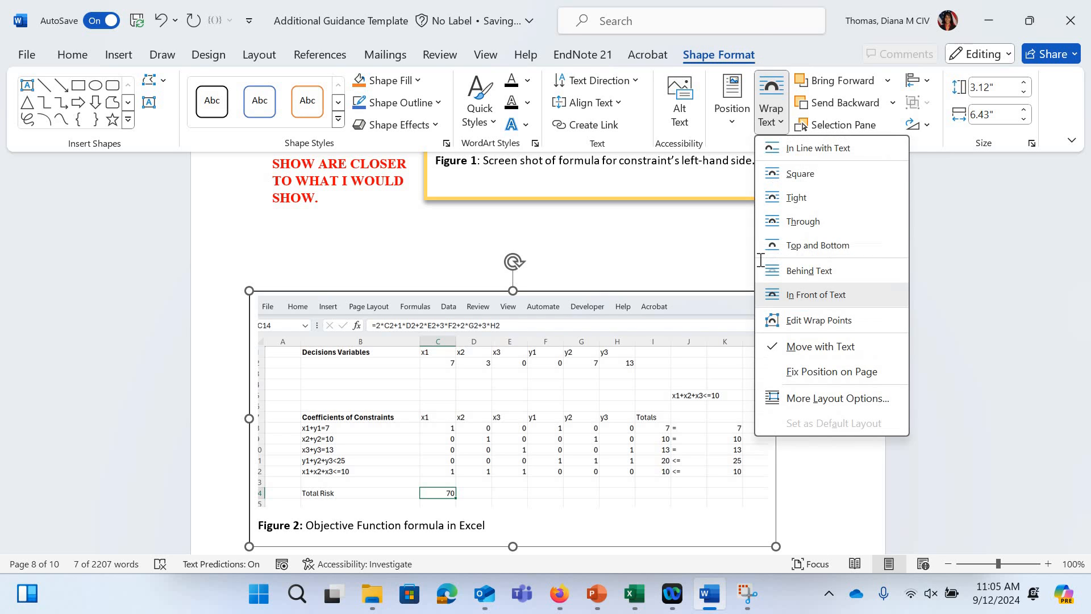
left_click_drag(745, 290, 689, 243)
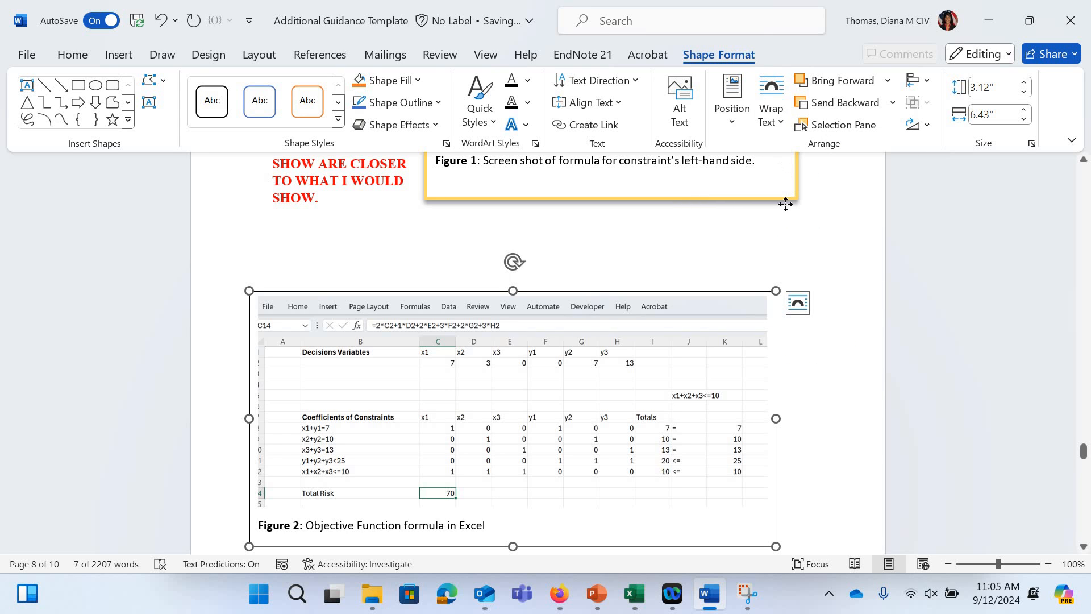
left_click_drag(786, 205, 794, 286)
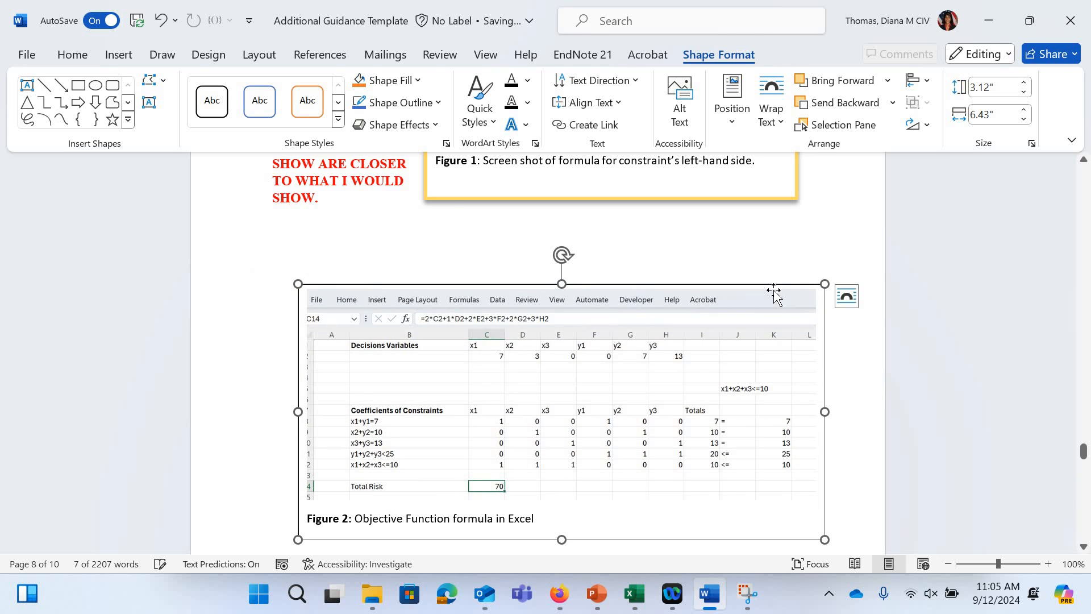
Give the Figure 2 text box a dark green outline with a weight of 3 pt
left_click(439, 287)
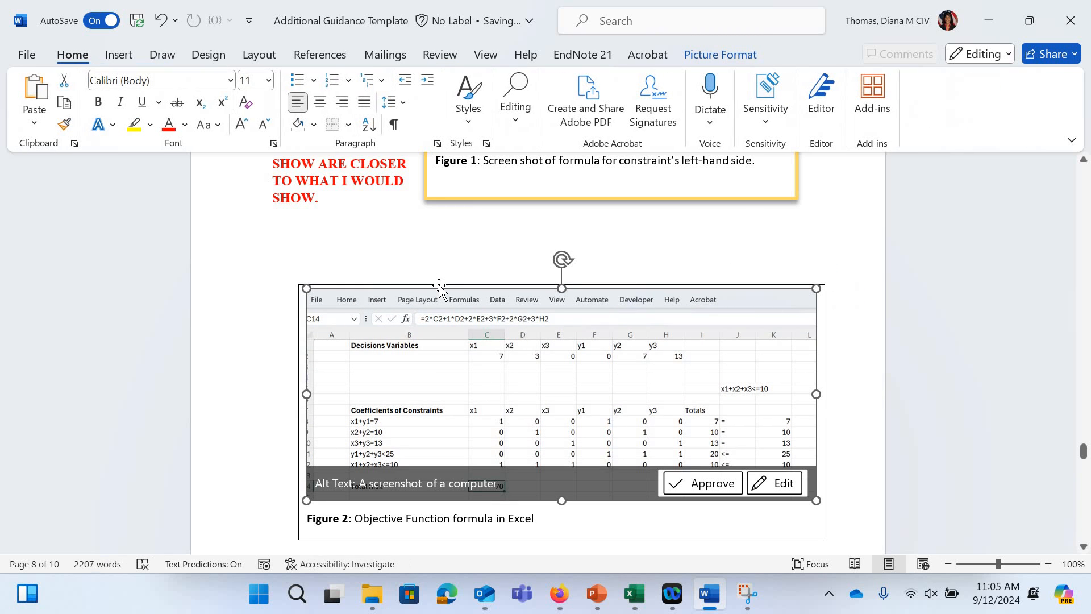
left_click(731, 53)
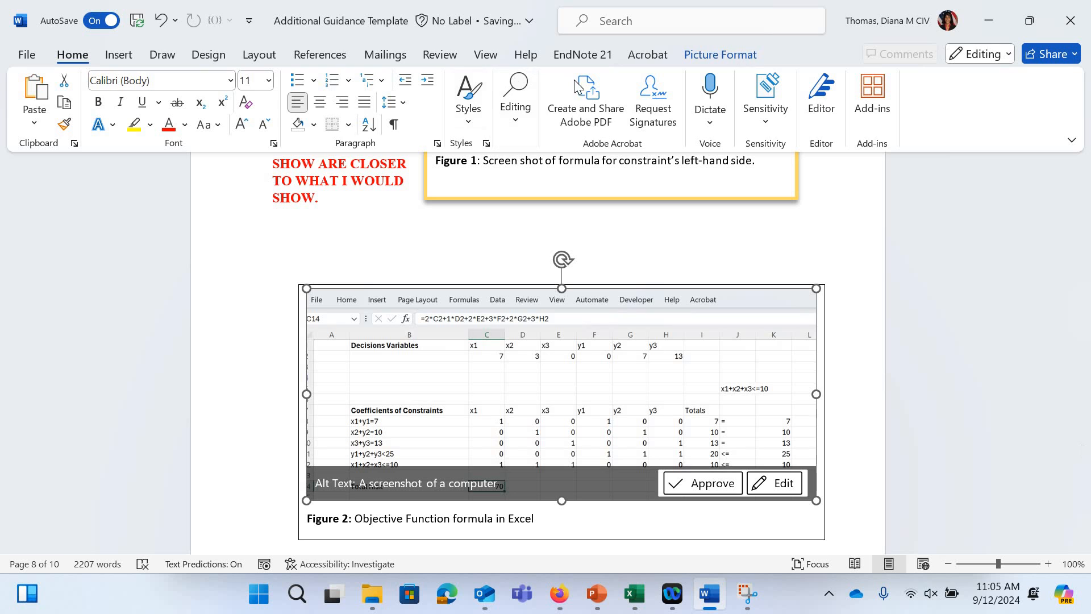
left_click(822, 397)
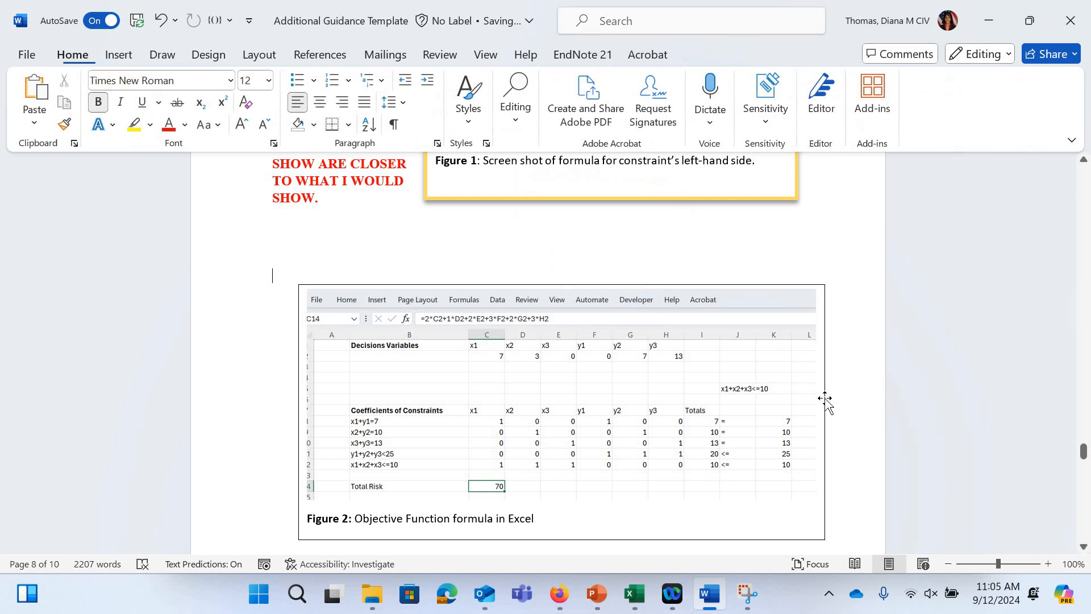
left_click(716, 53)
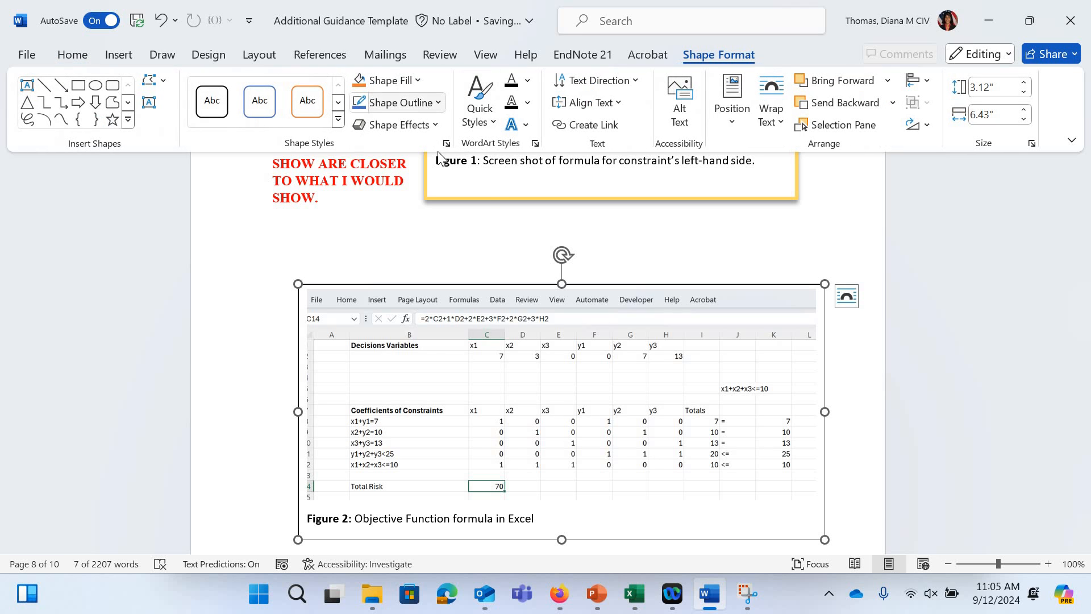
left_click(401, 103)
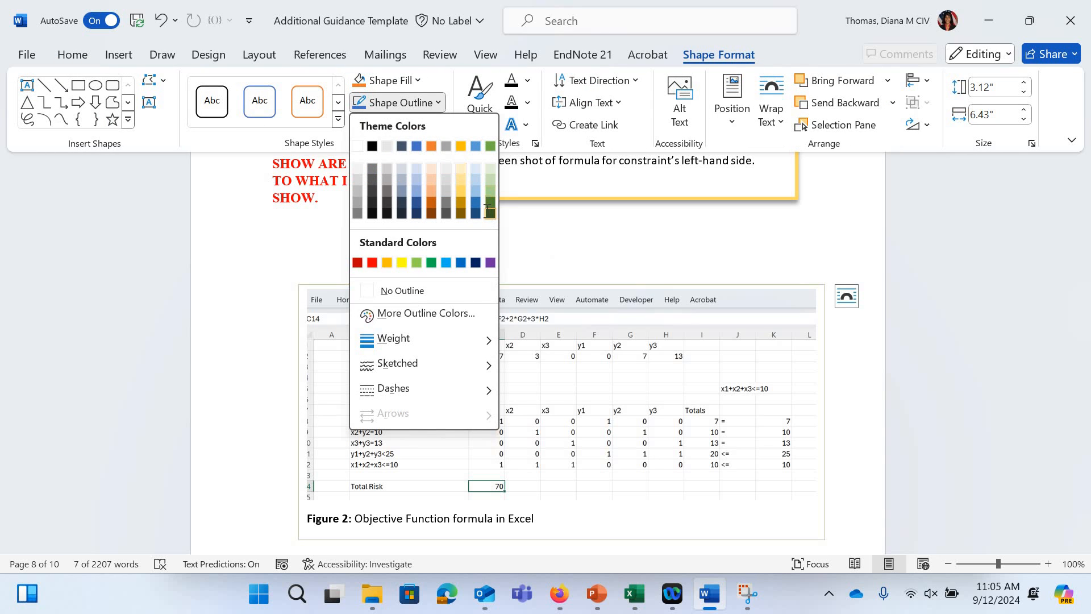
left_click(487, 214)
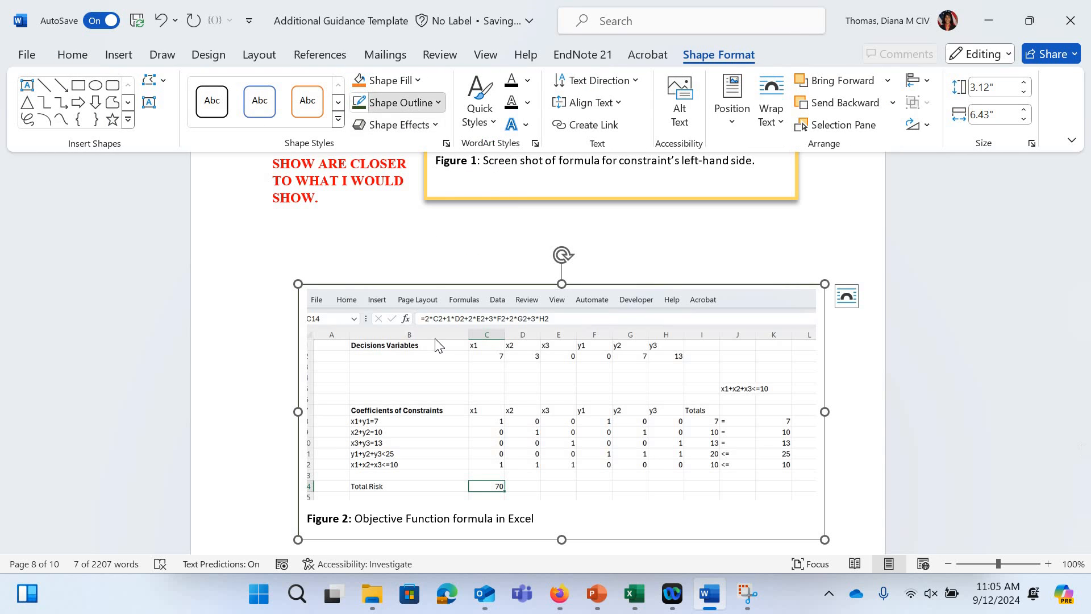
left_click(401, 102)
mouse_move(398, 339)
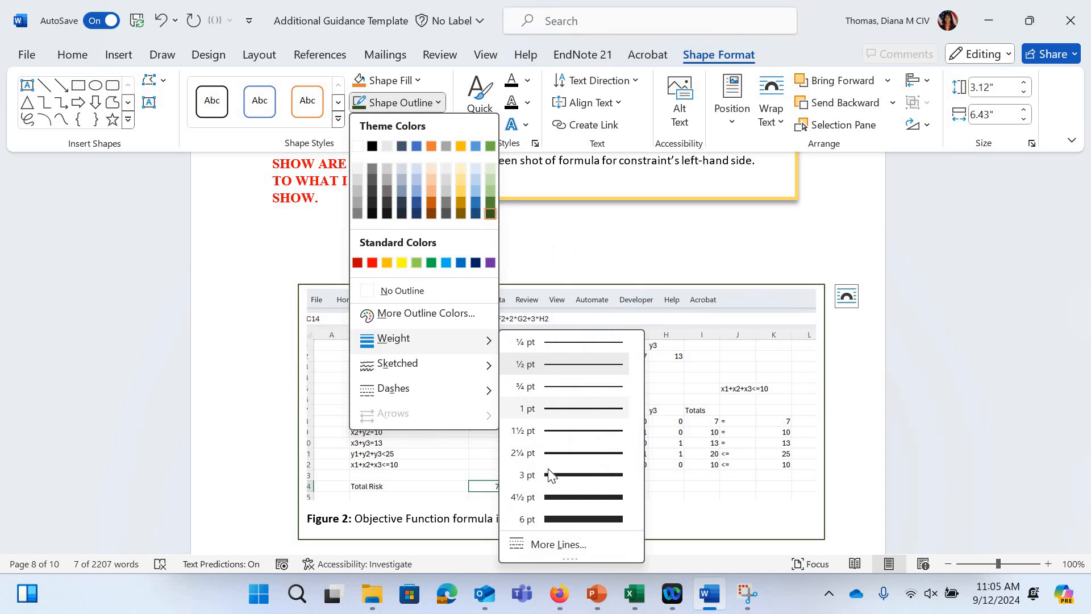
left_click(549, 475)
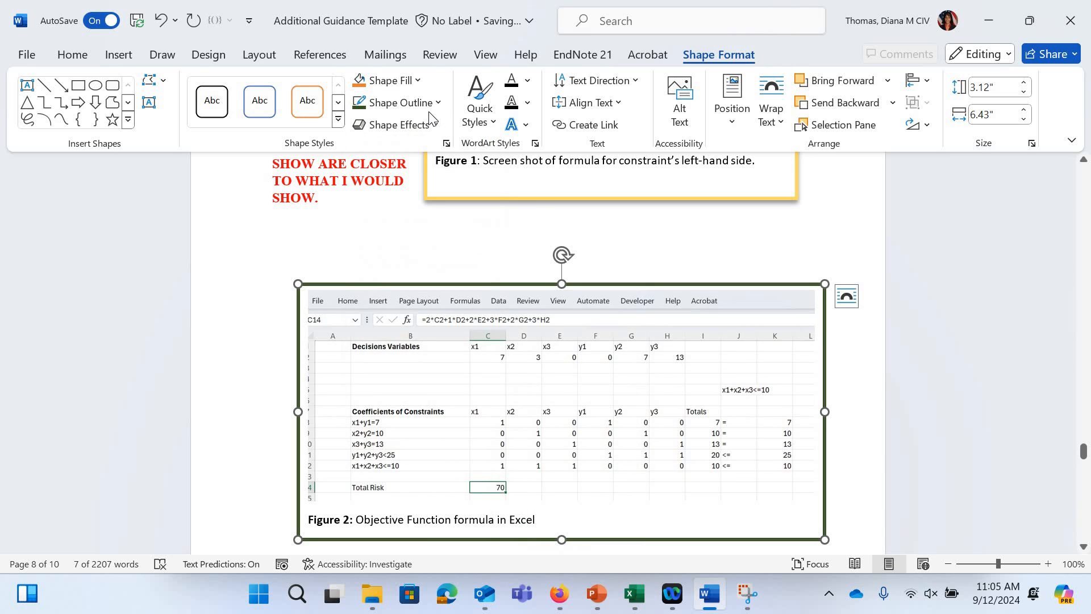
Try a shape effect on the Figure 2 text box and move the box slightly up and to the right
left_click(438, 102)
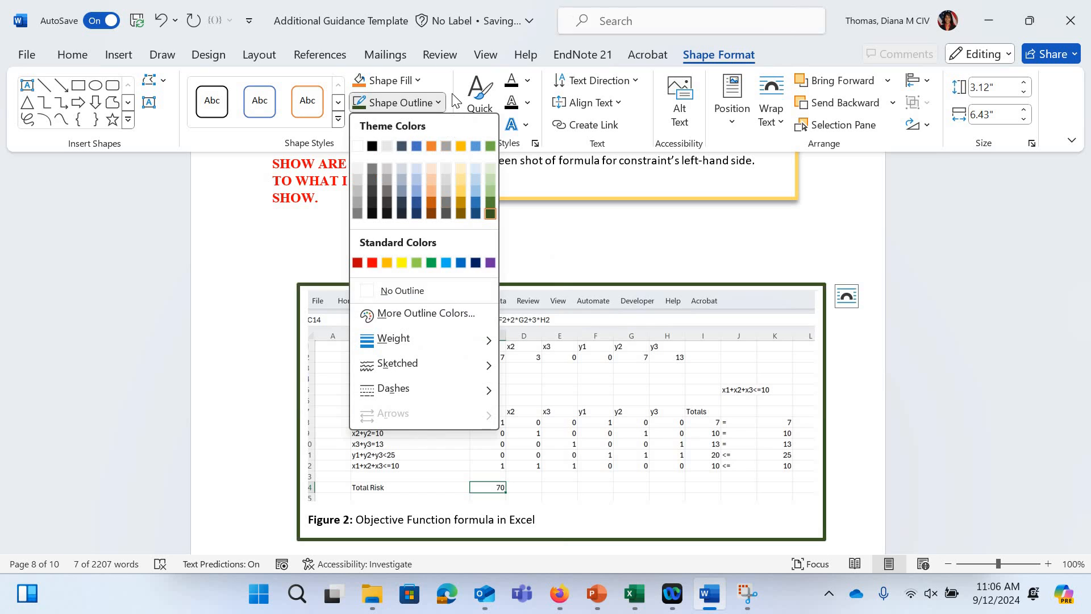
left_click(425, 202)
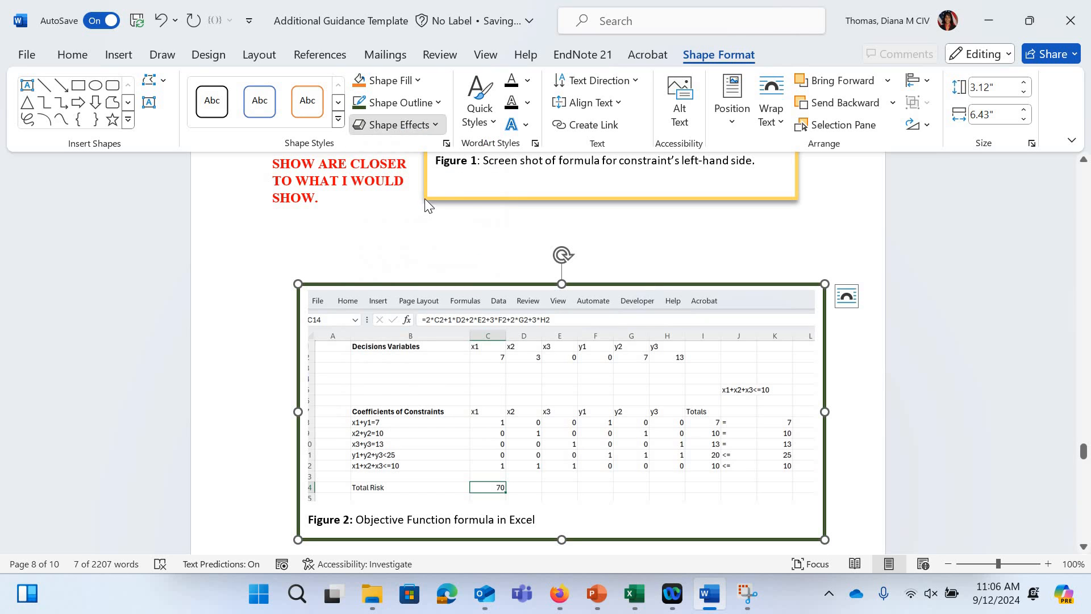
mouse_move(424, 199)
left_click(537, 234)
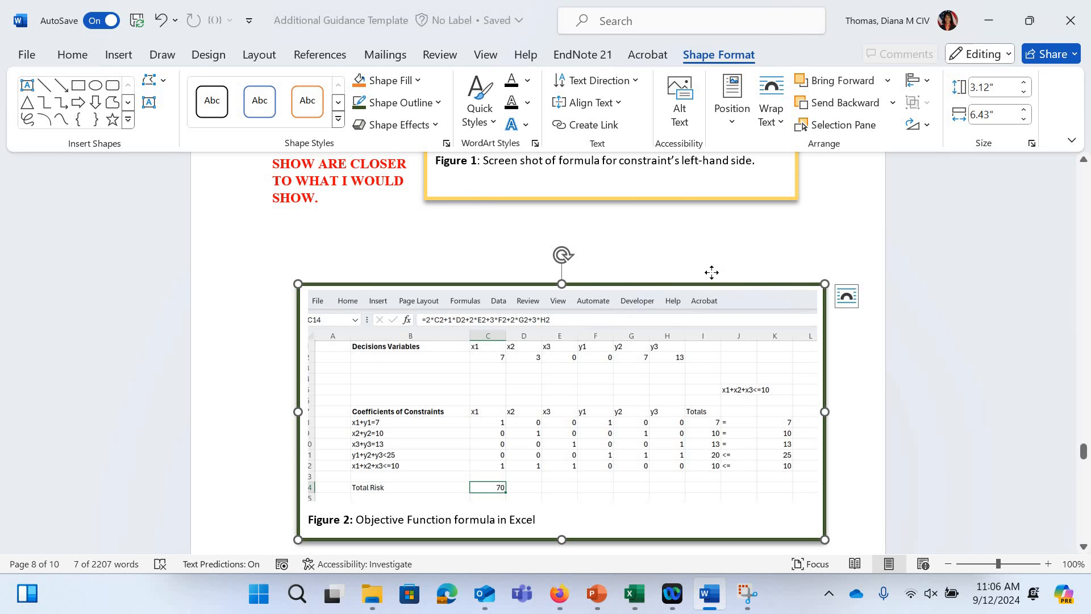
left_click_drag(786, 282, 739, 267)
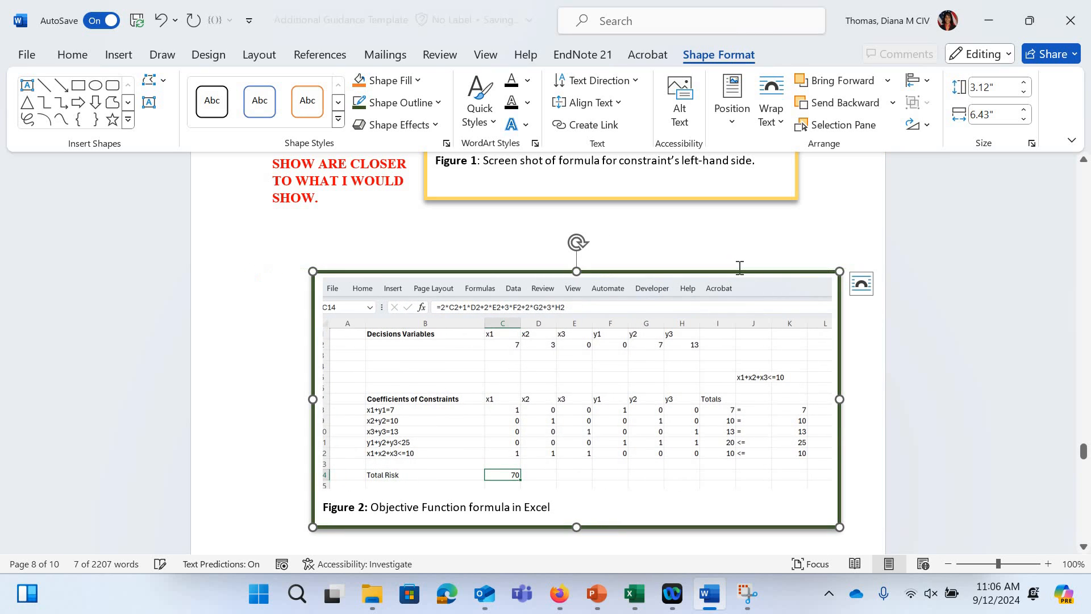